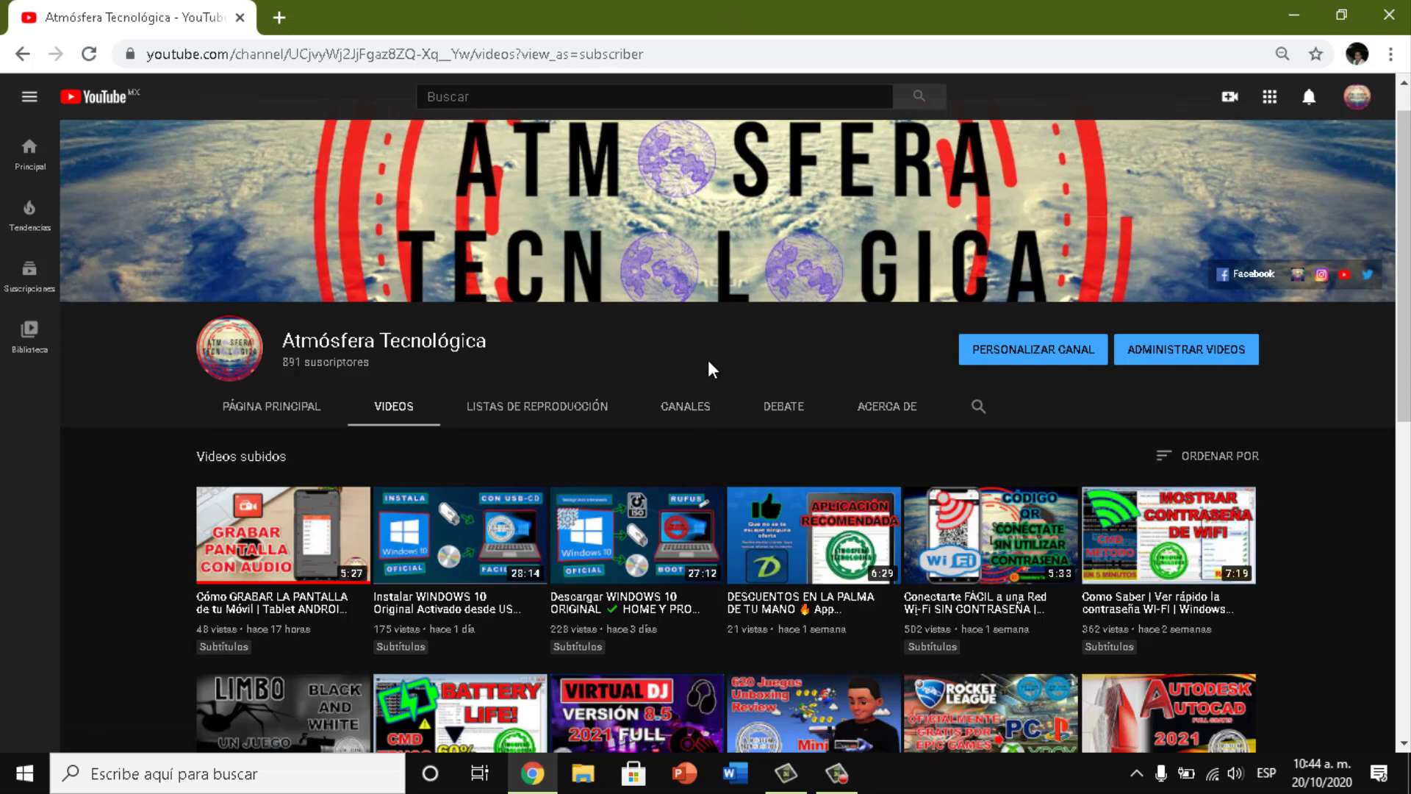
Minimize the browser window and show the drives under Este equipo in File Explorer.
click(1292, 16)
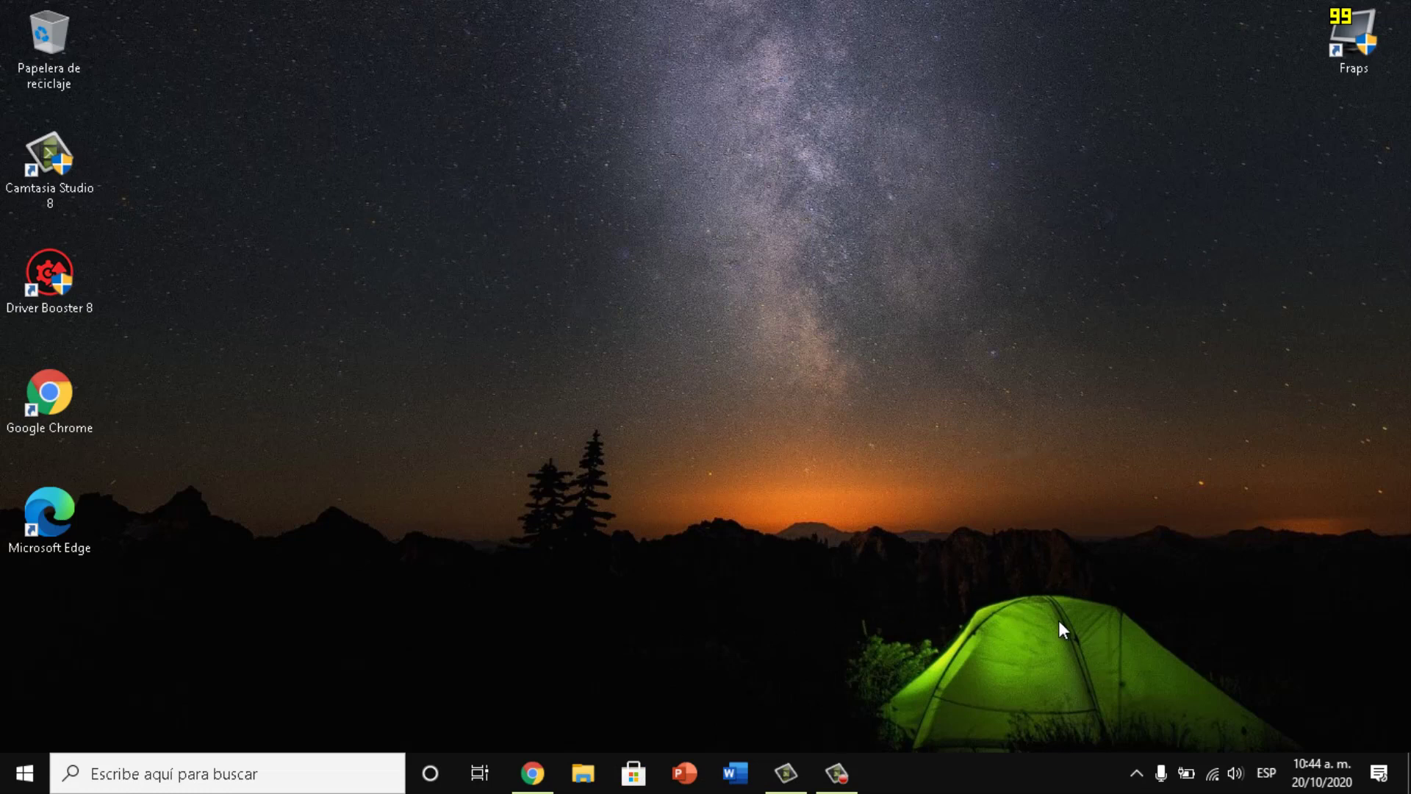
click(841, 404)
click(583, 773)
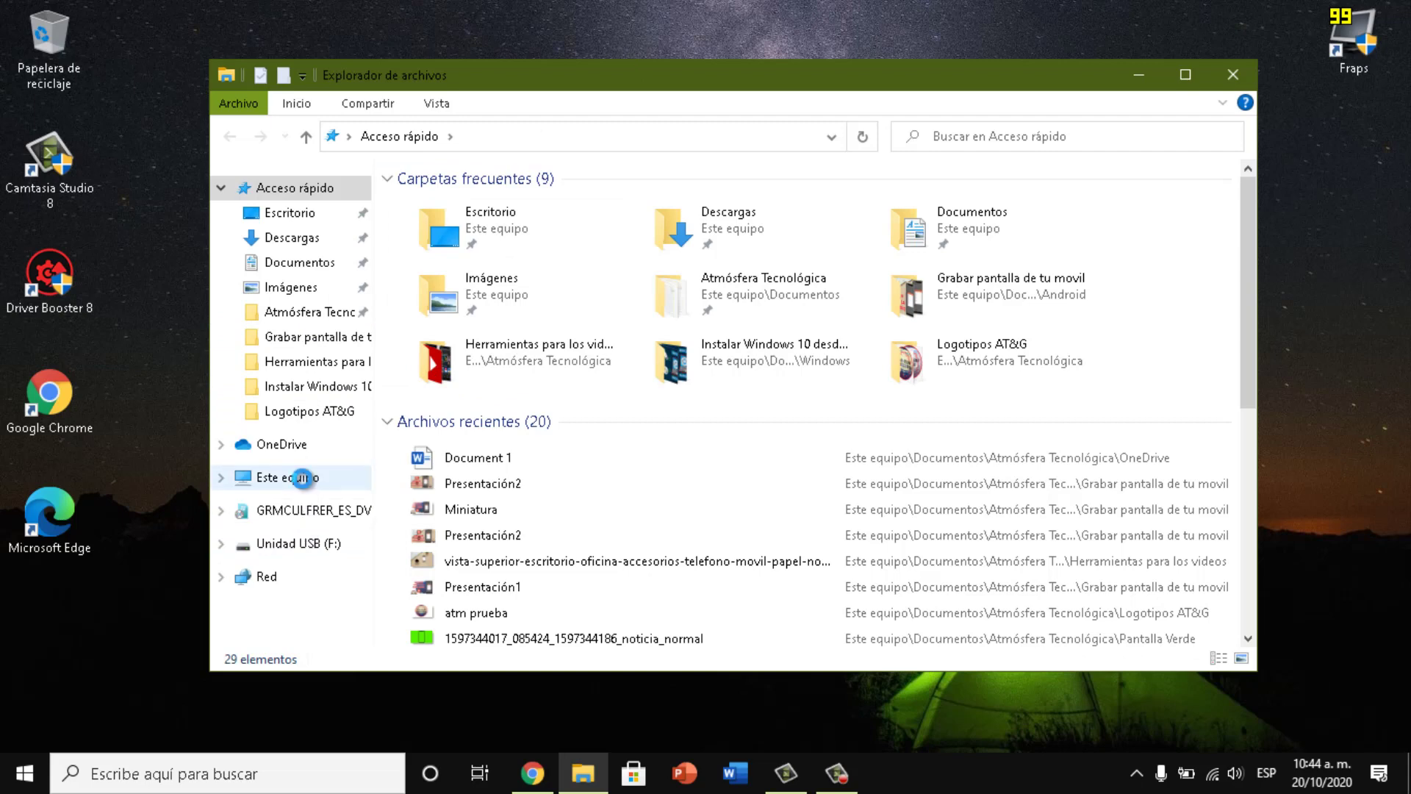
click(286, 477)
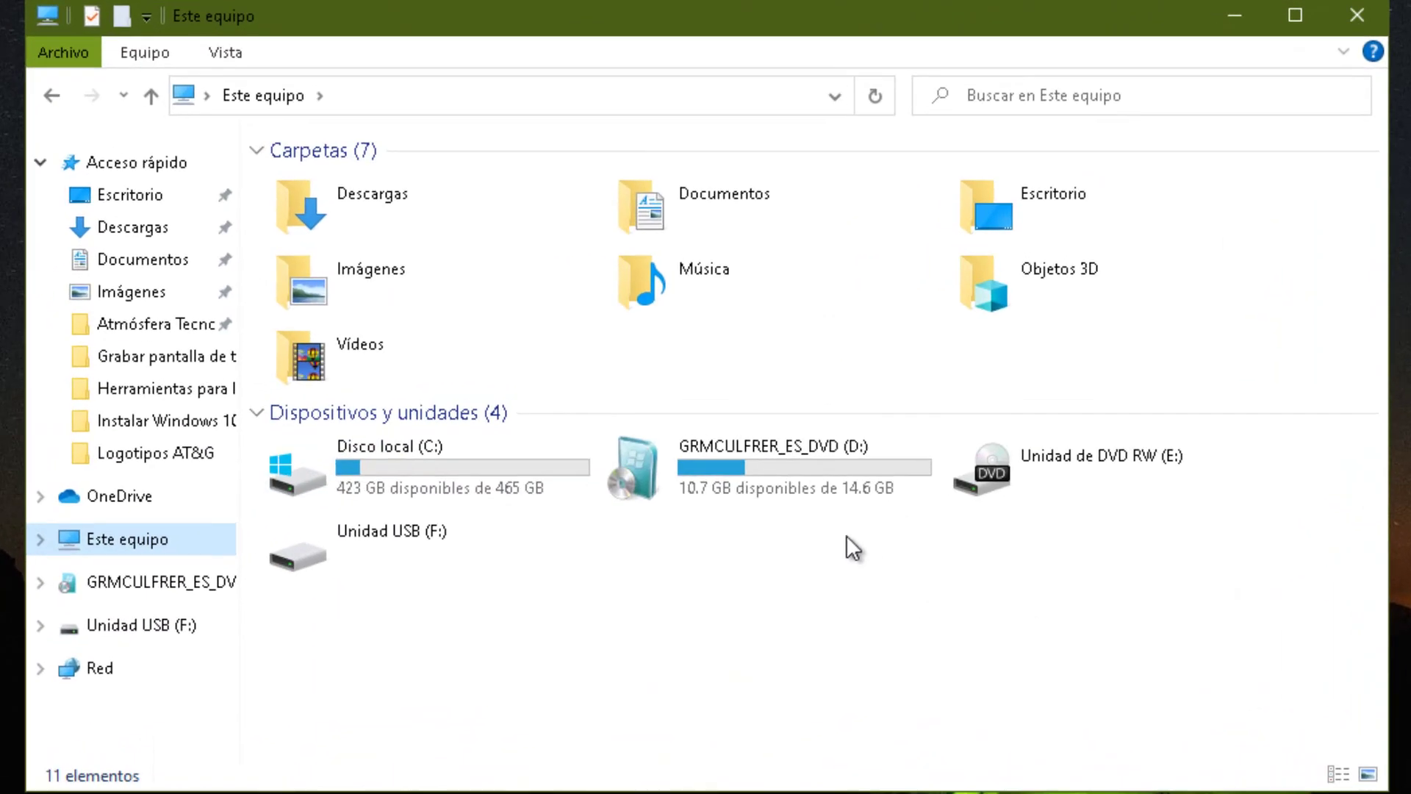
click(754, 441)
click(744, 466)
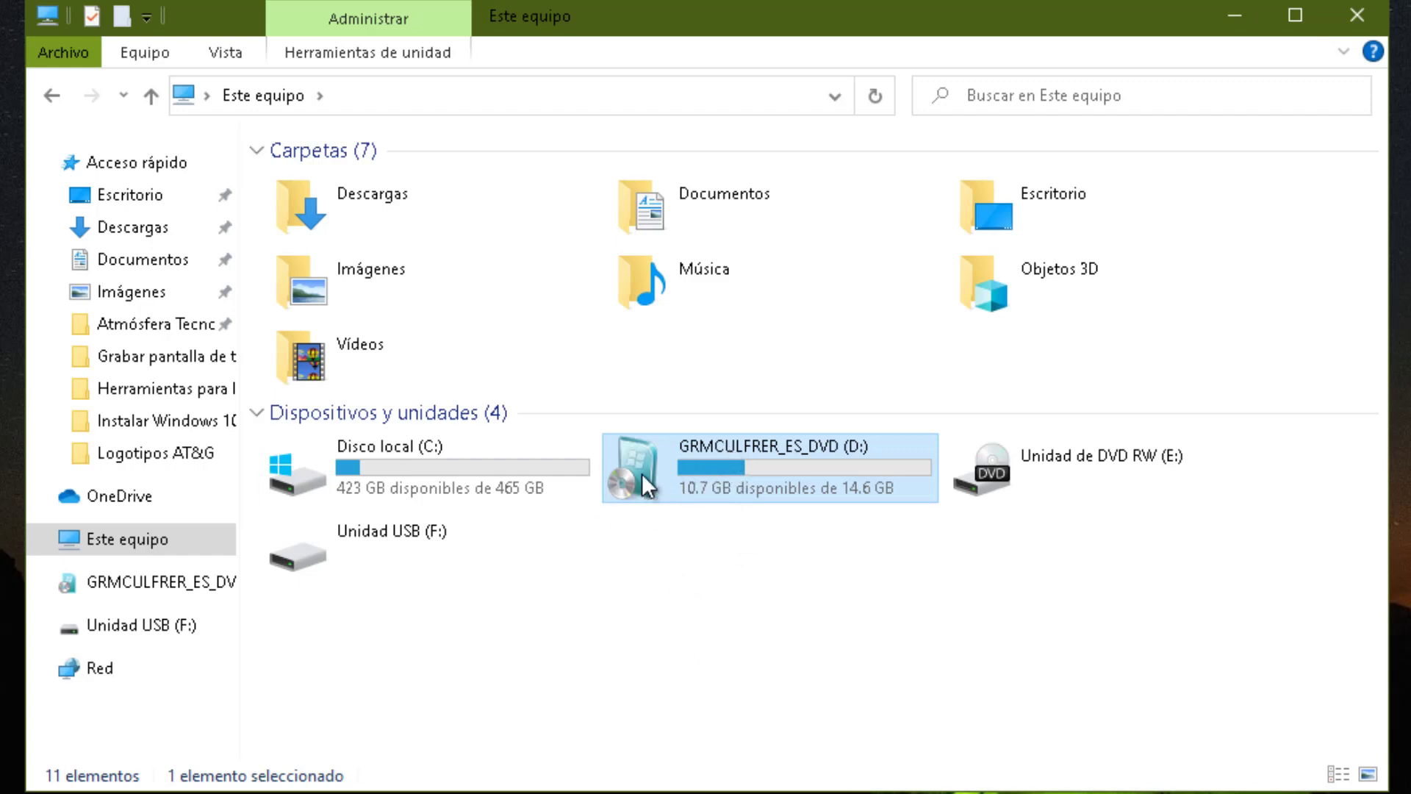
mouse_move(708, 488)
drag(1078, 638, 293, 453)
click(768, 636)
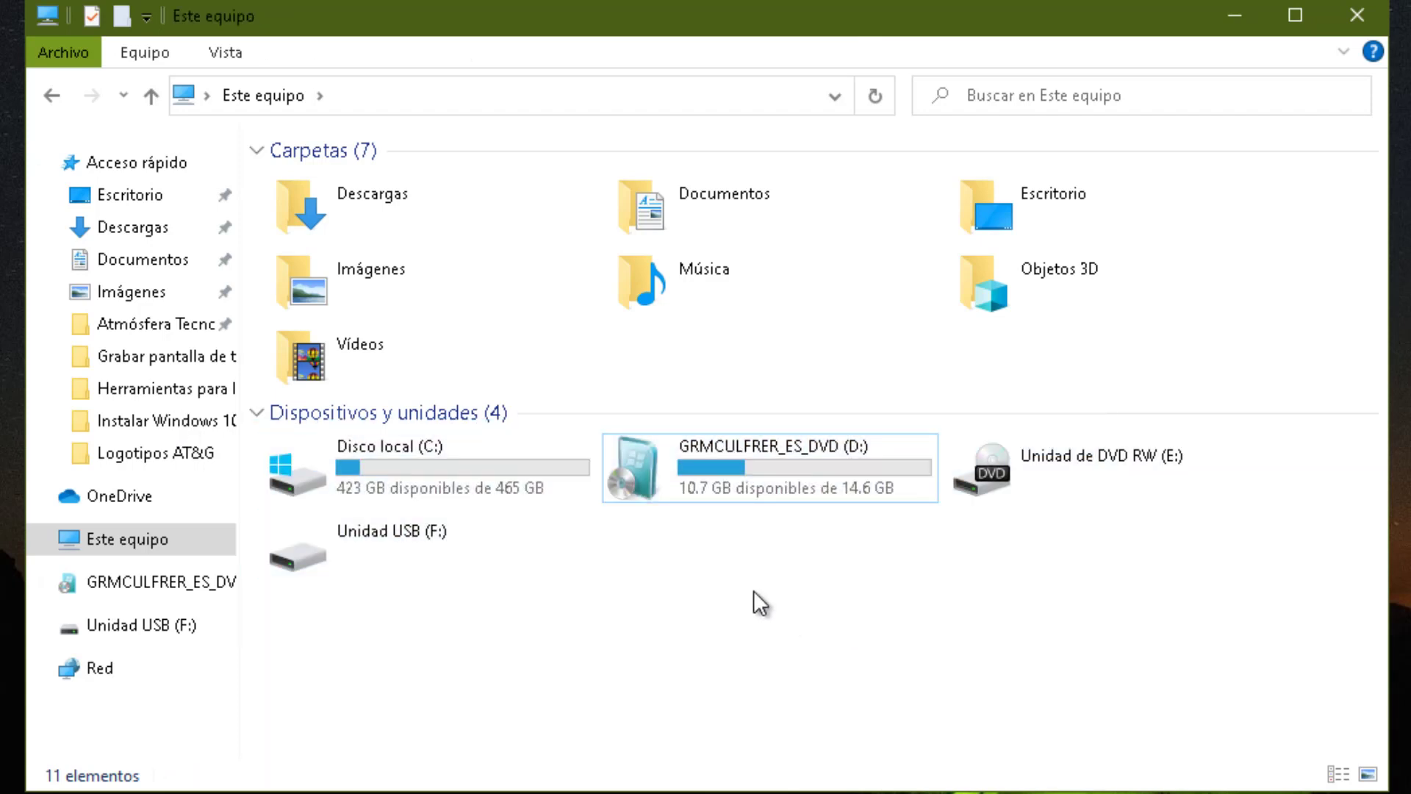
Bring up the format settings for the GRMCULFRER_ES_DVD (D:) drive and choose FAT32 as the file system.
mouse_move(668, 452)
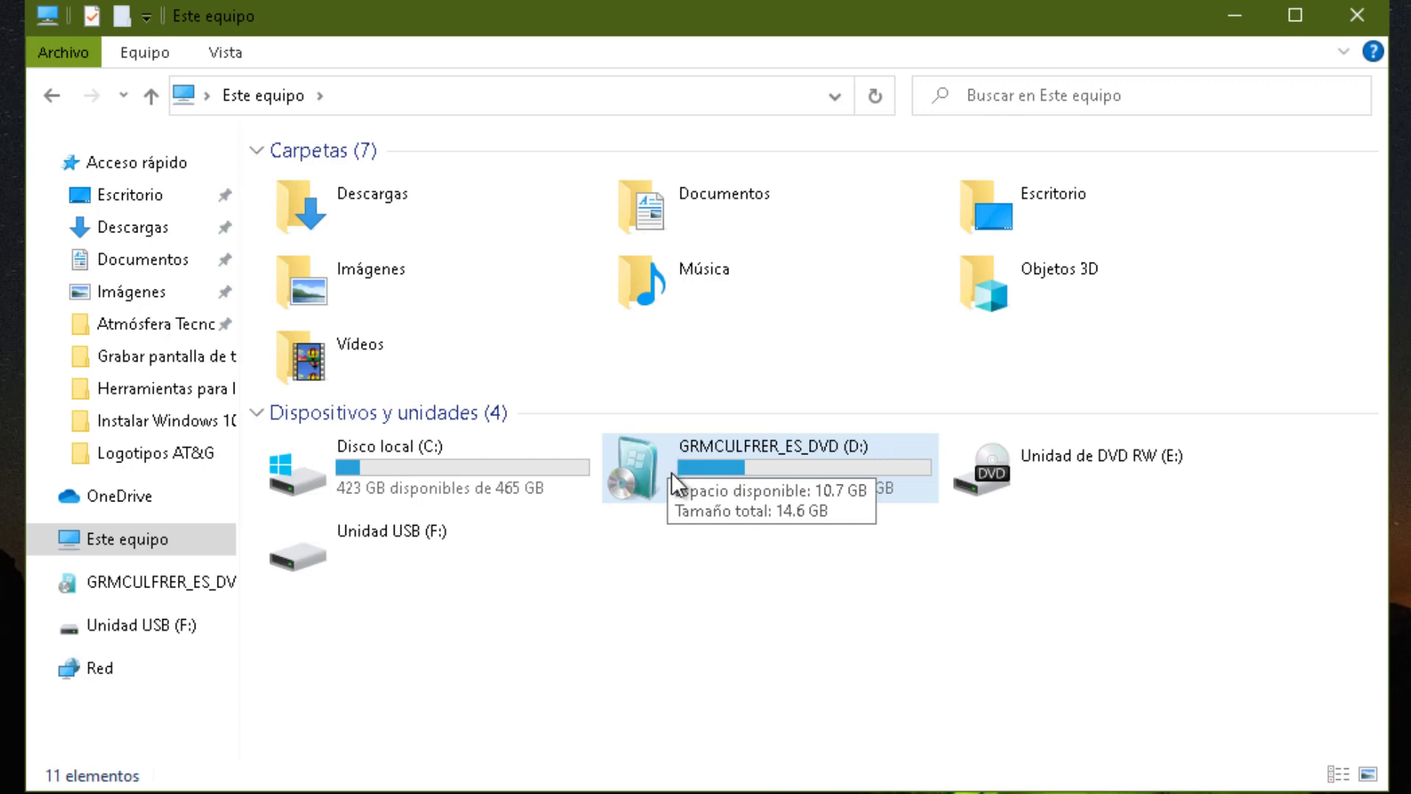
right_click(651, 471)
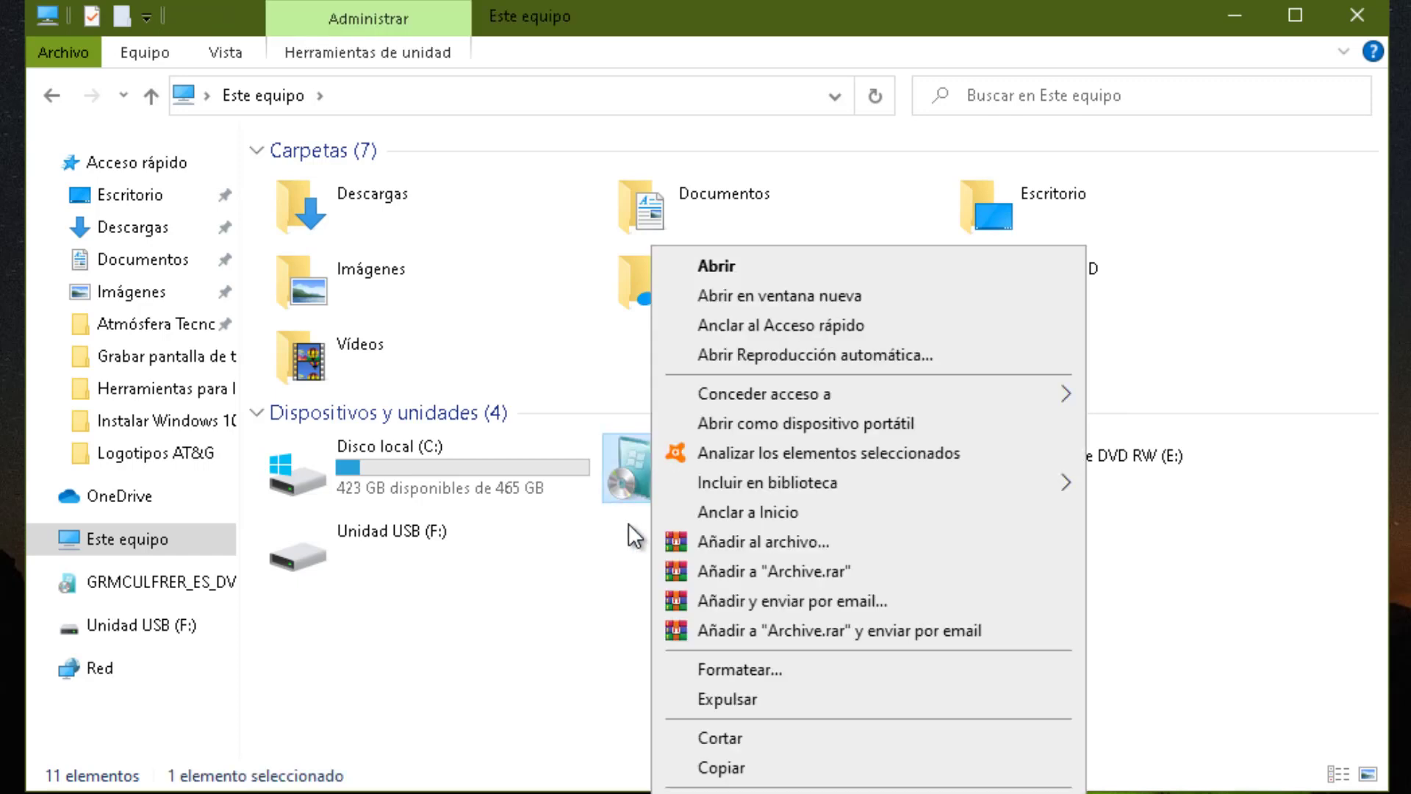
click(752, 669)
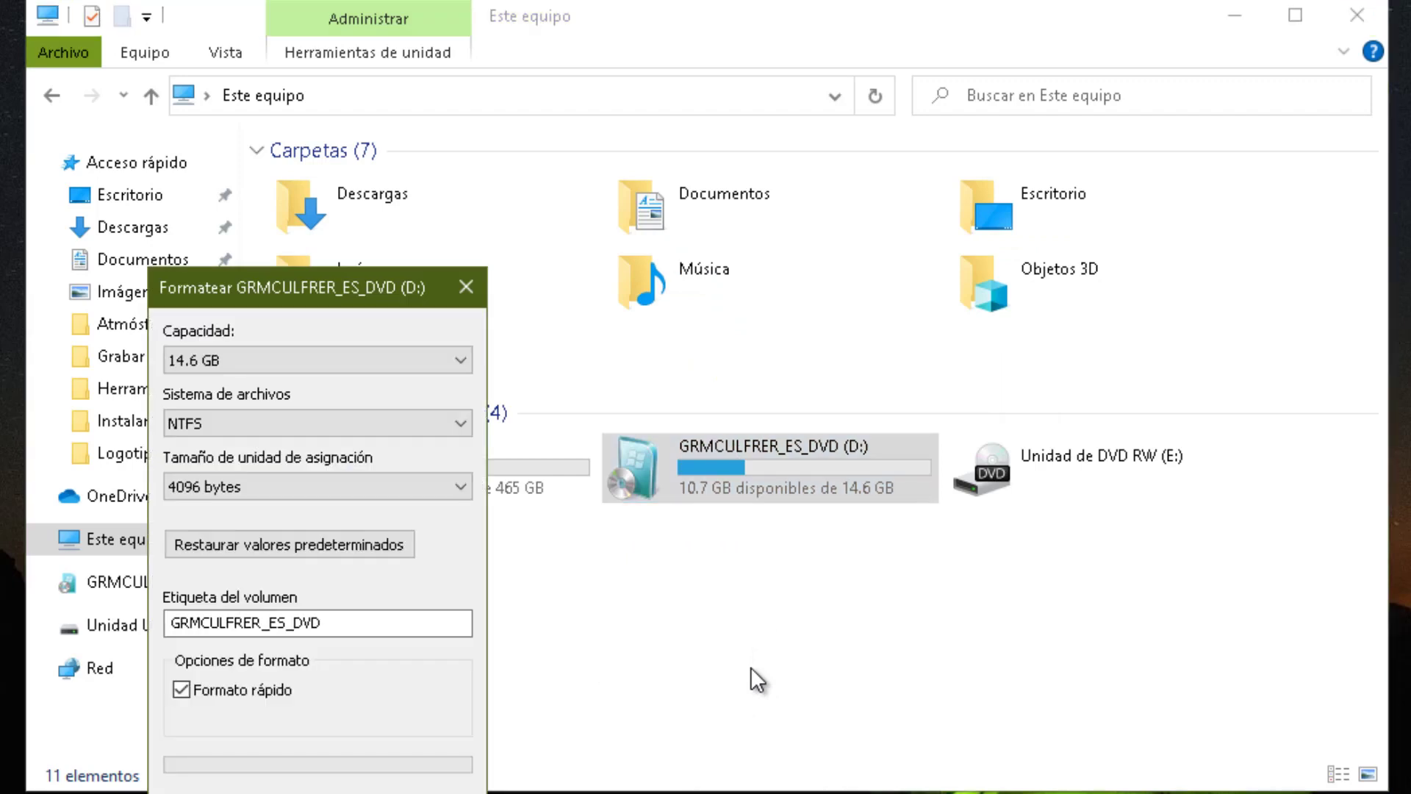
drag(278, 291, 406, 218)
click(407, 346)
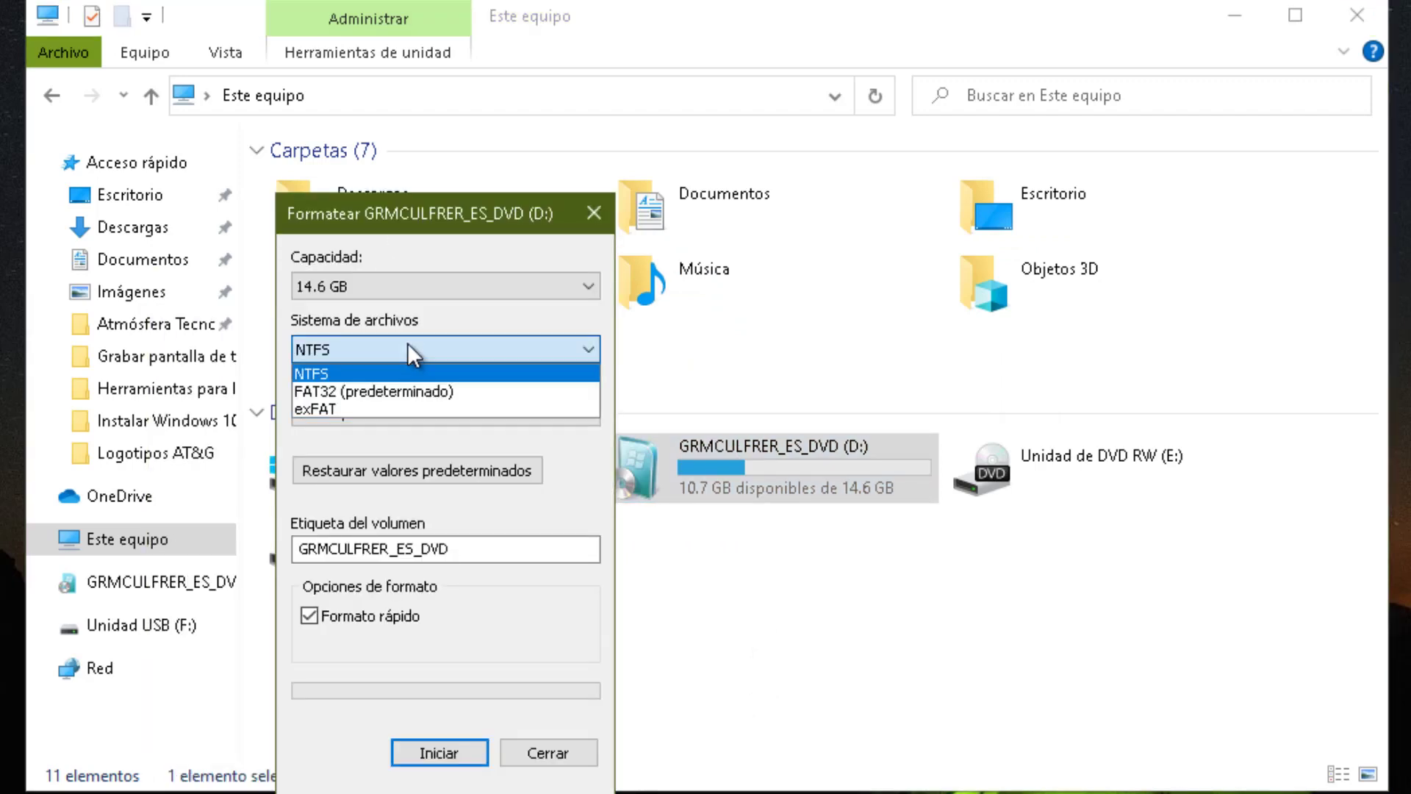
click(360, 388)
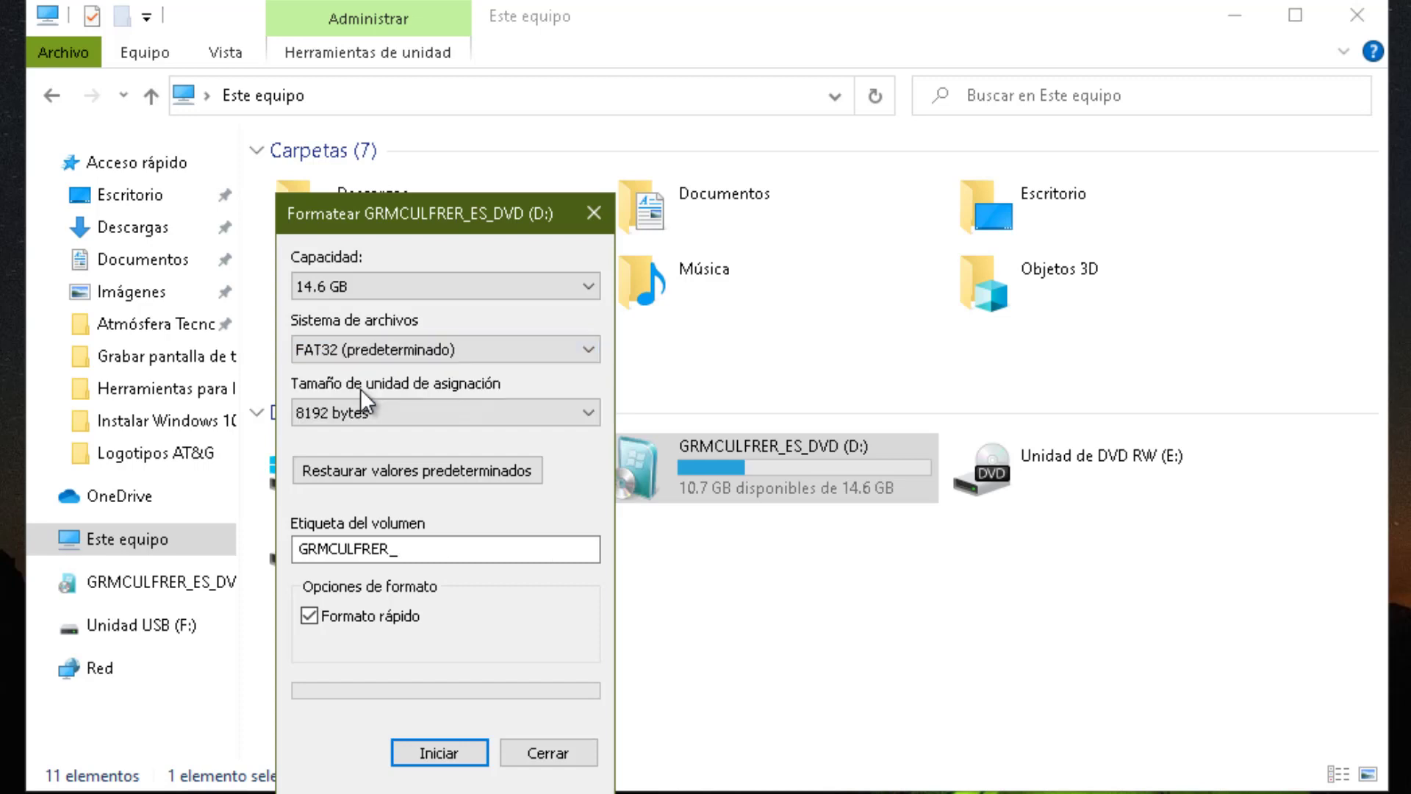
click(392, 347)
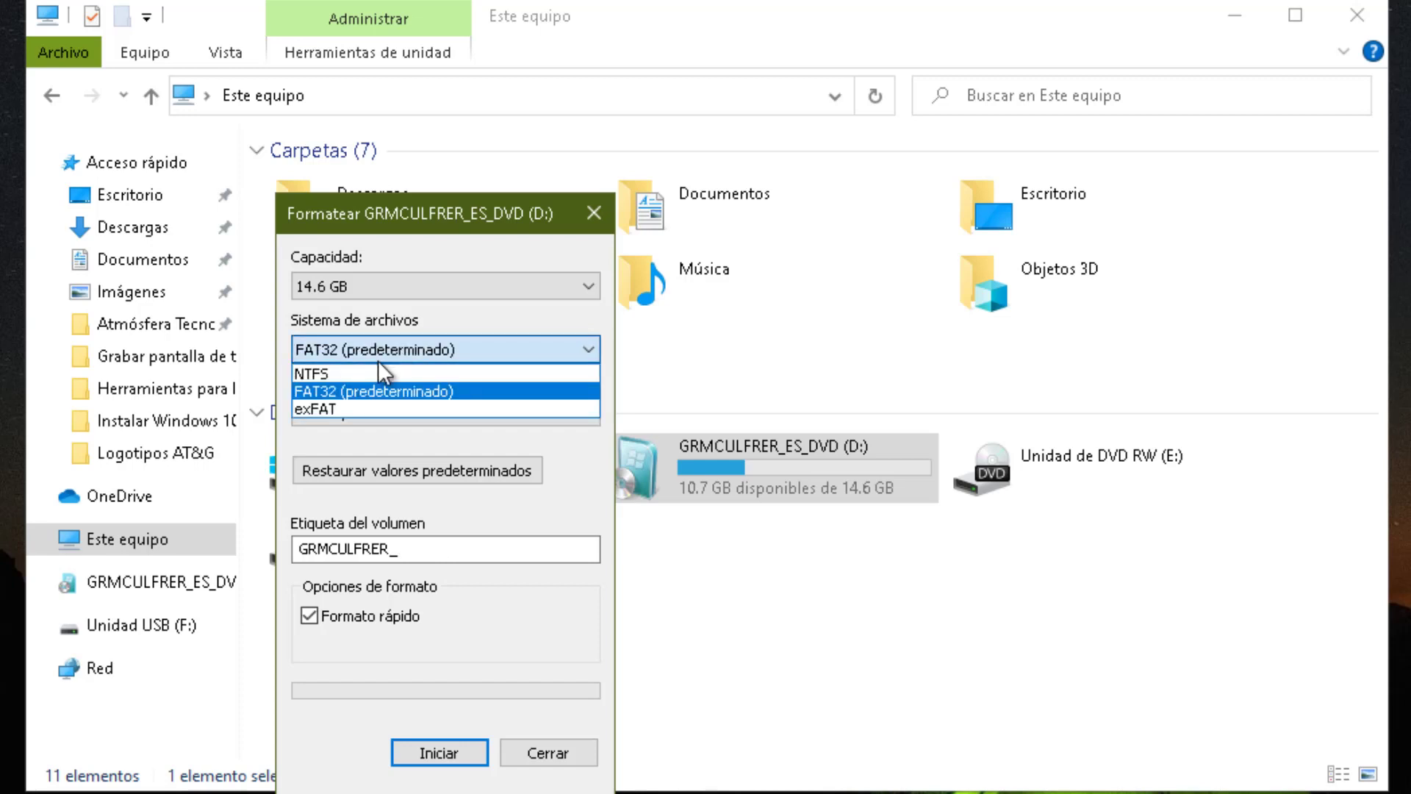
click(357, 368)
click(373, 350)
click(346, 390)
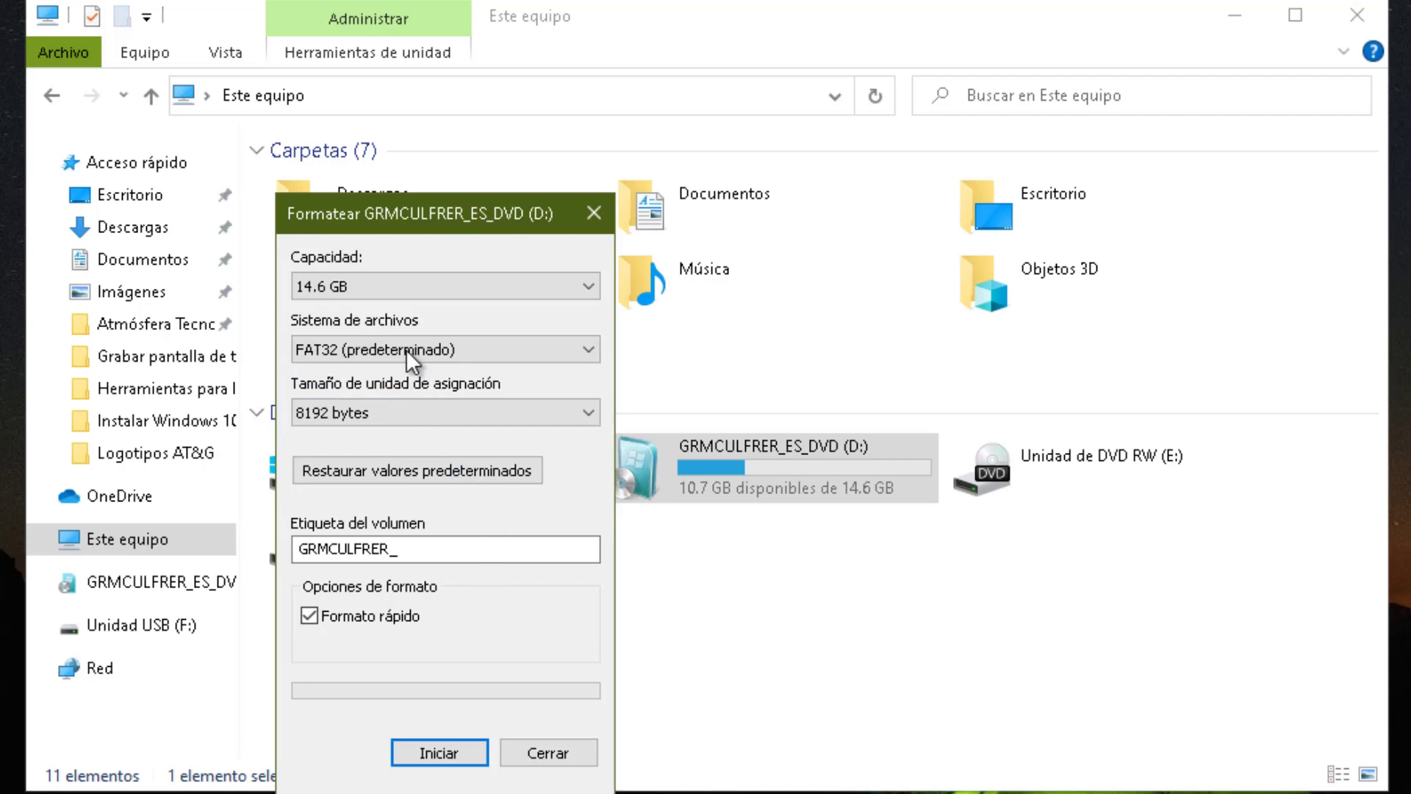
click(409, 285)
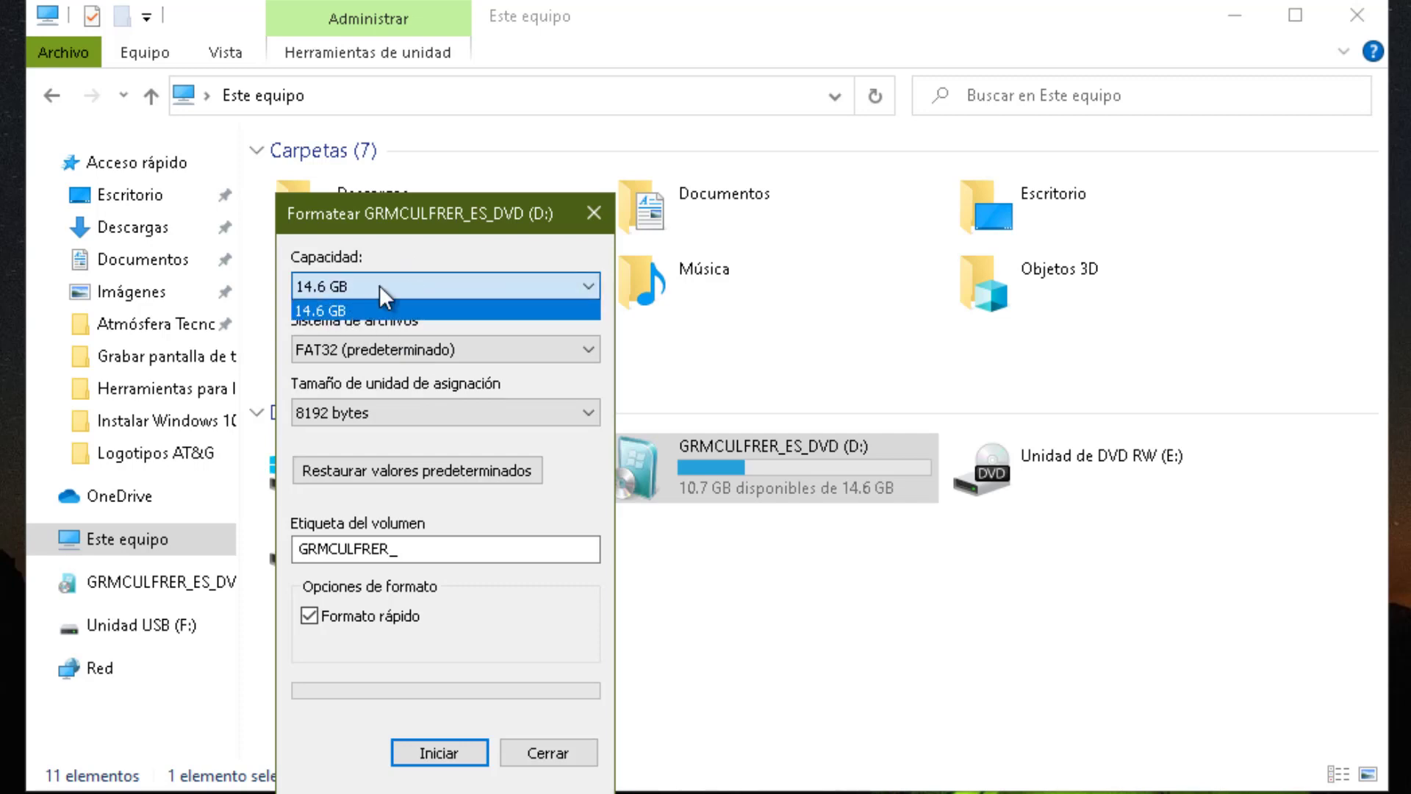
click(379, 285)
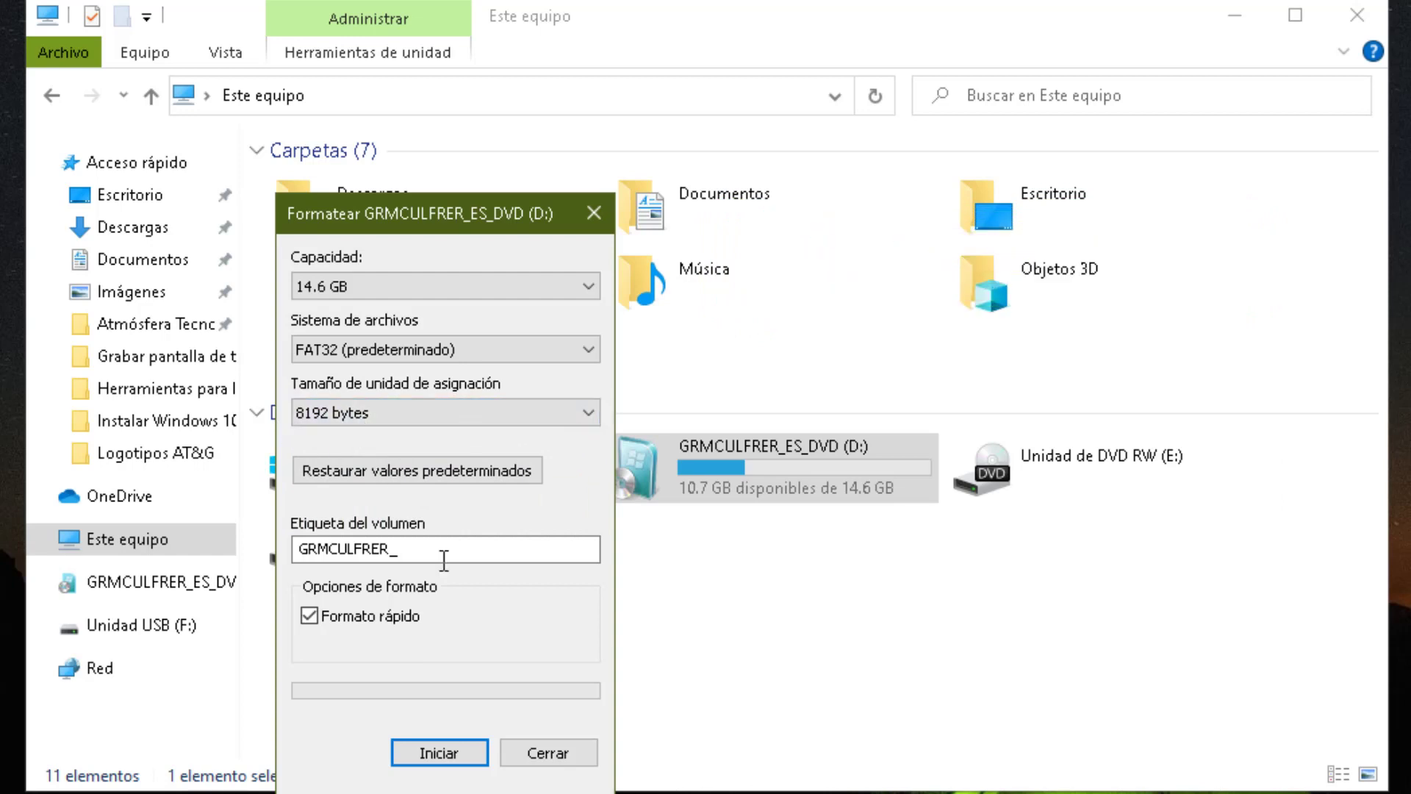
Run the quick format on the D: drive, accept erasing all its data, and close the format dialog.
click(429, 754)
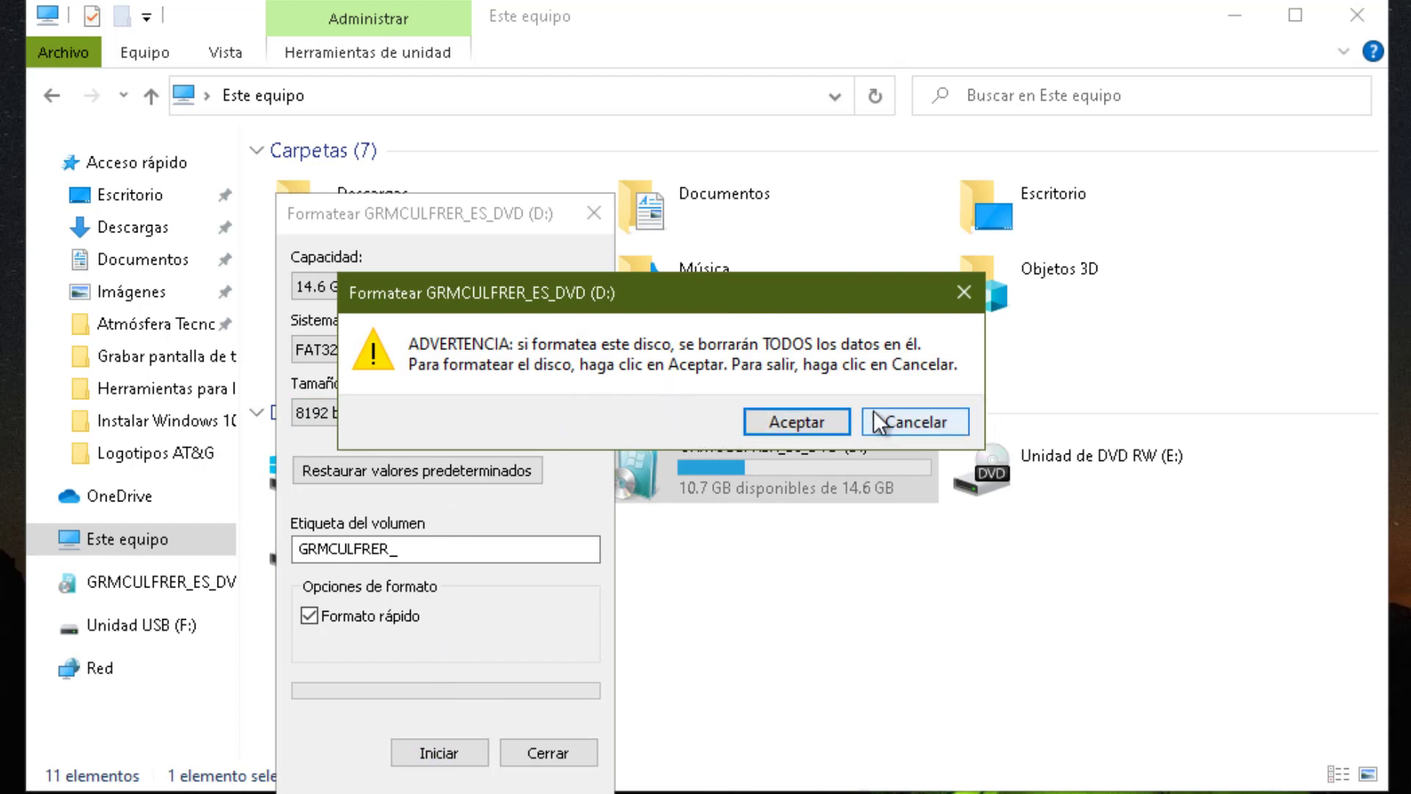
click(809, 421)
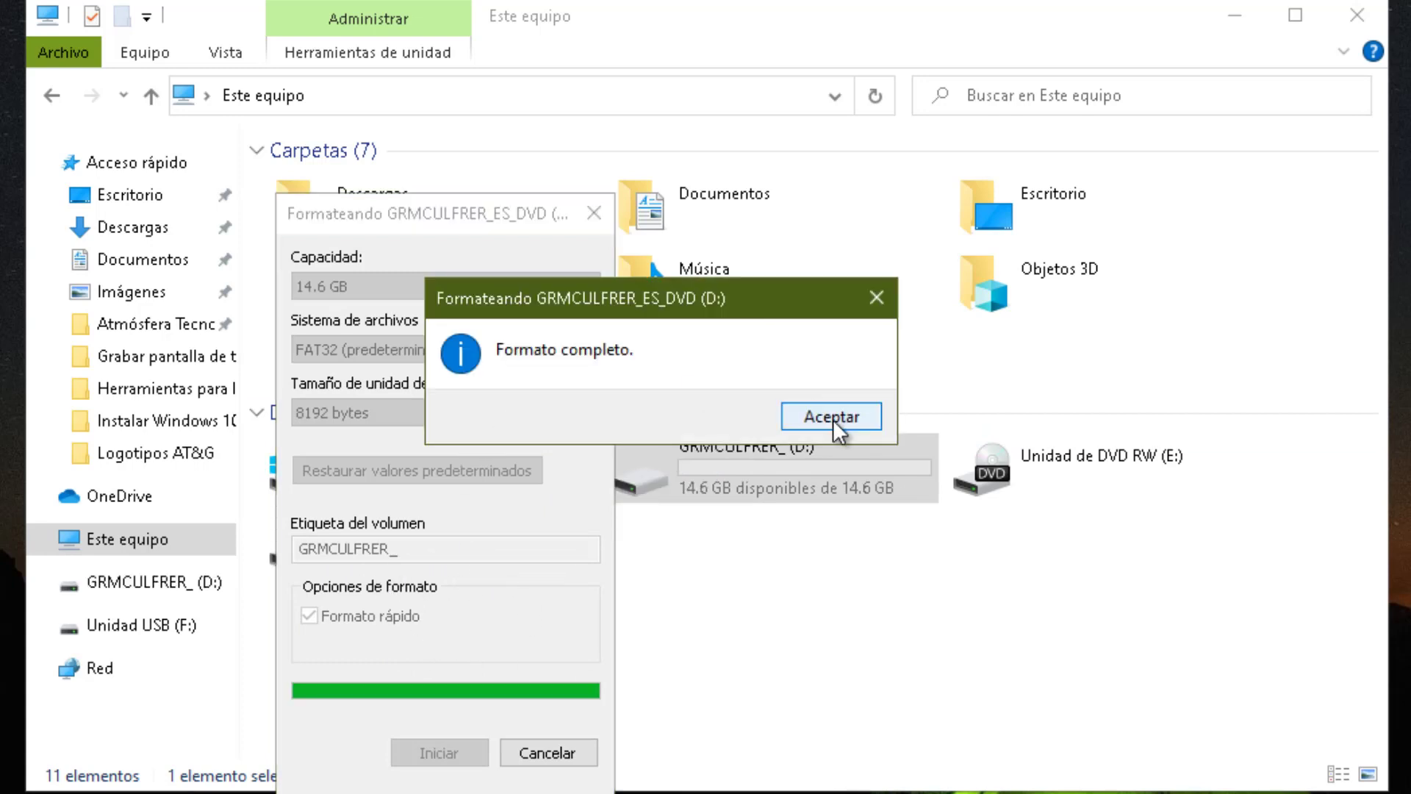
click(832, 417)
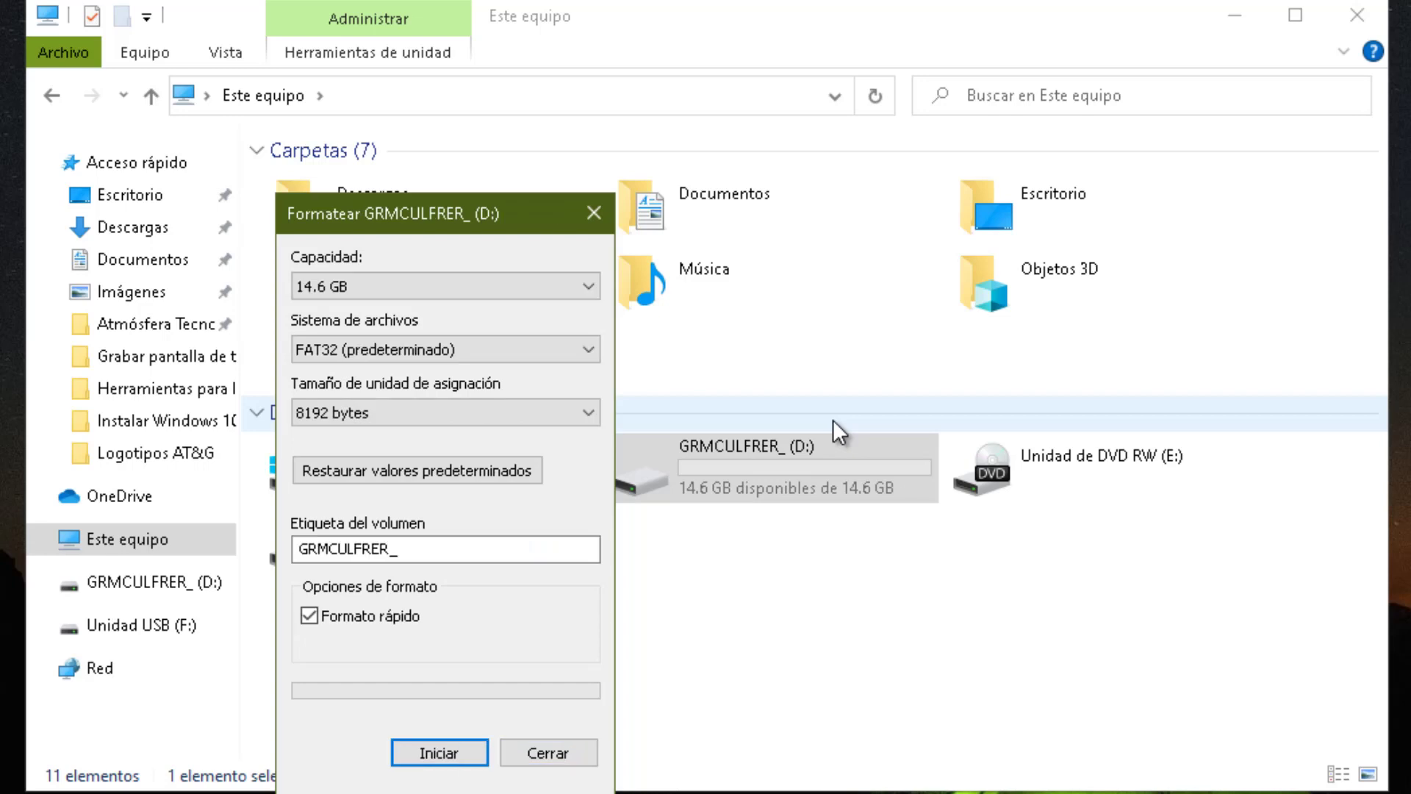
click(535, 752)
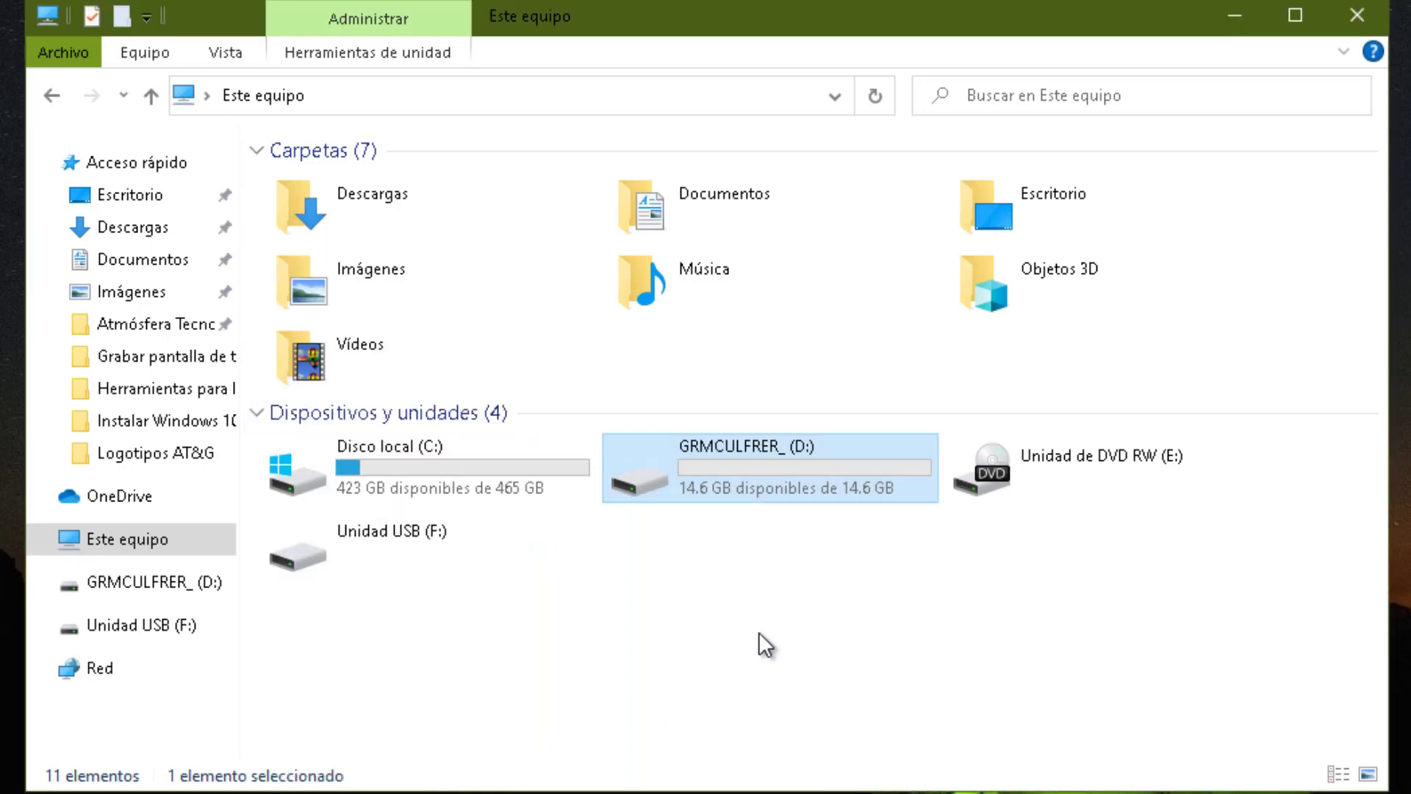
click(680, 603)
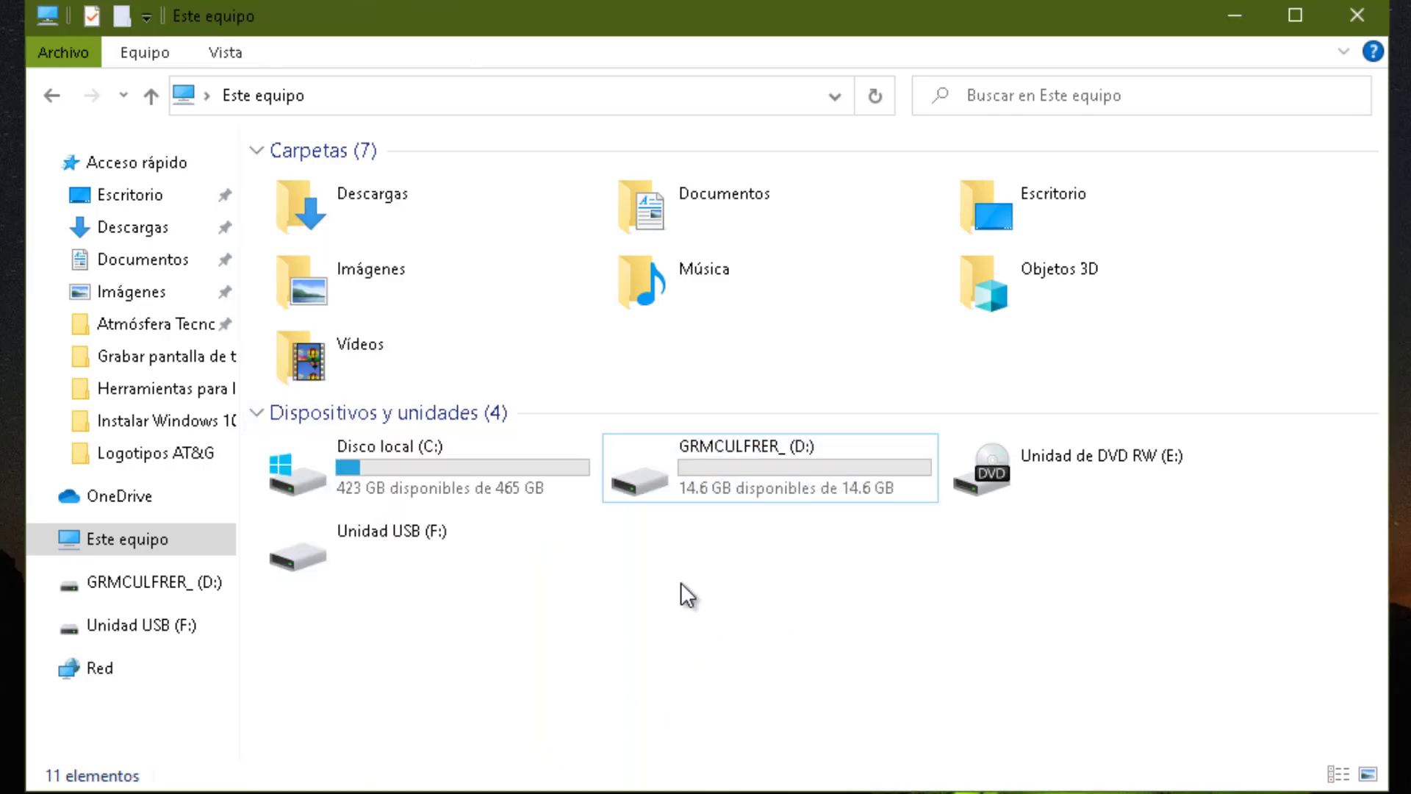
Open the properties of the GRMCULFRER_ (D:) drive and display its ReadyBoost settings.
click(732, 453)
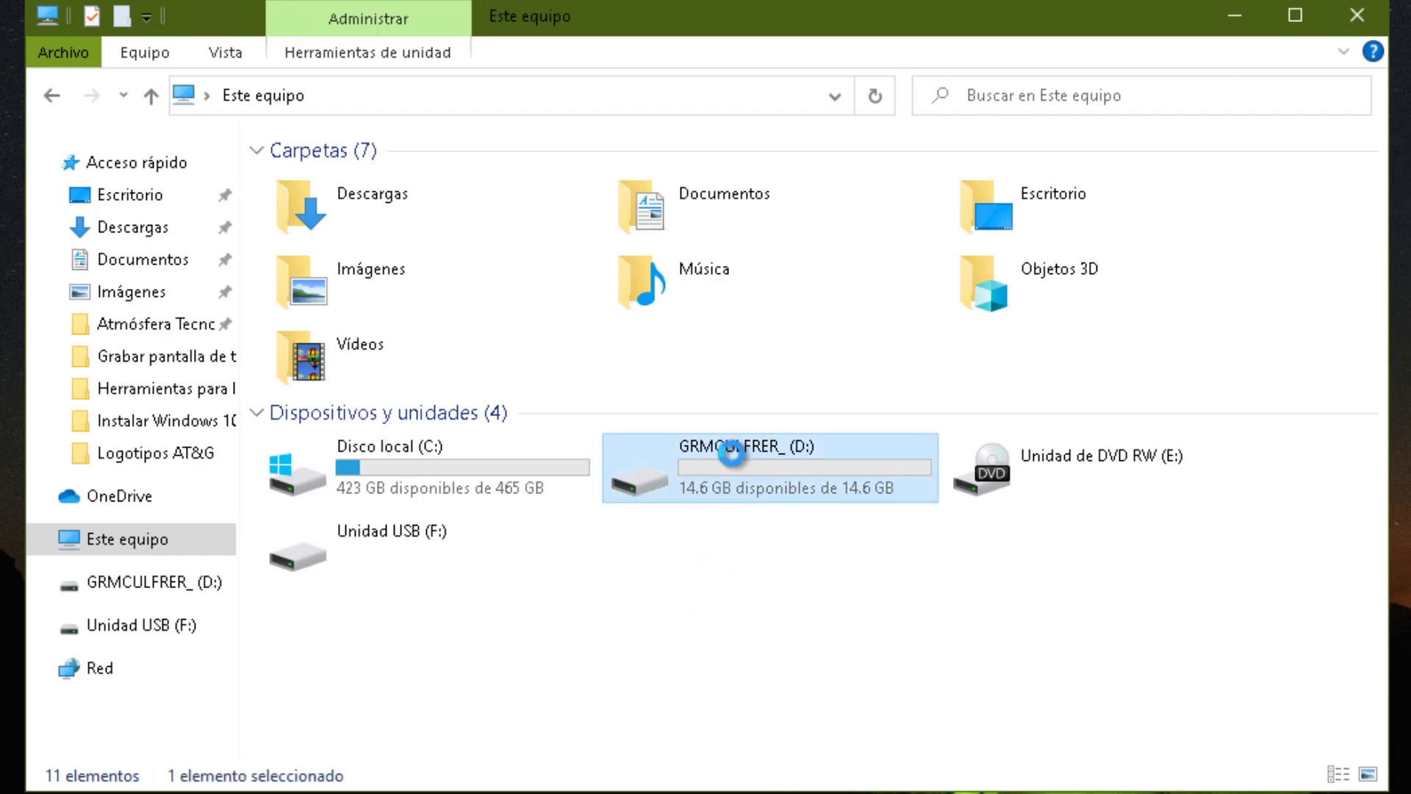
right_click(732, 453)
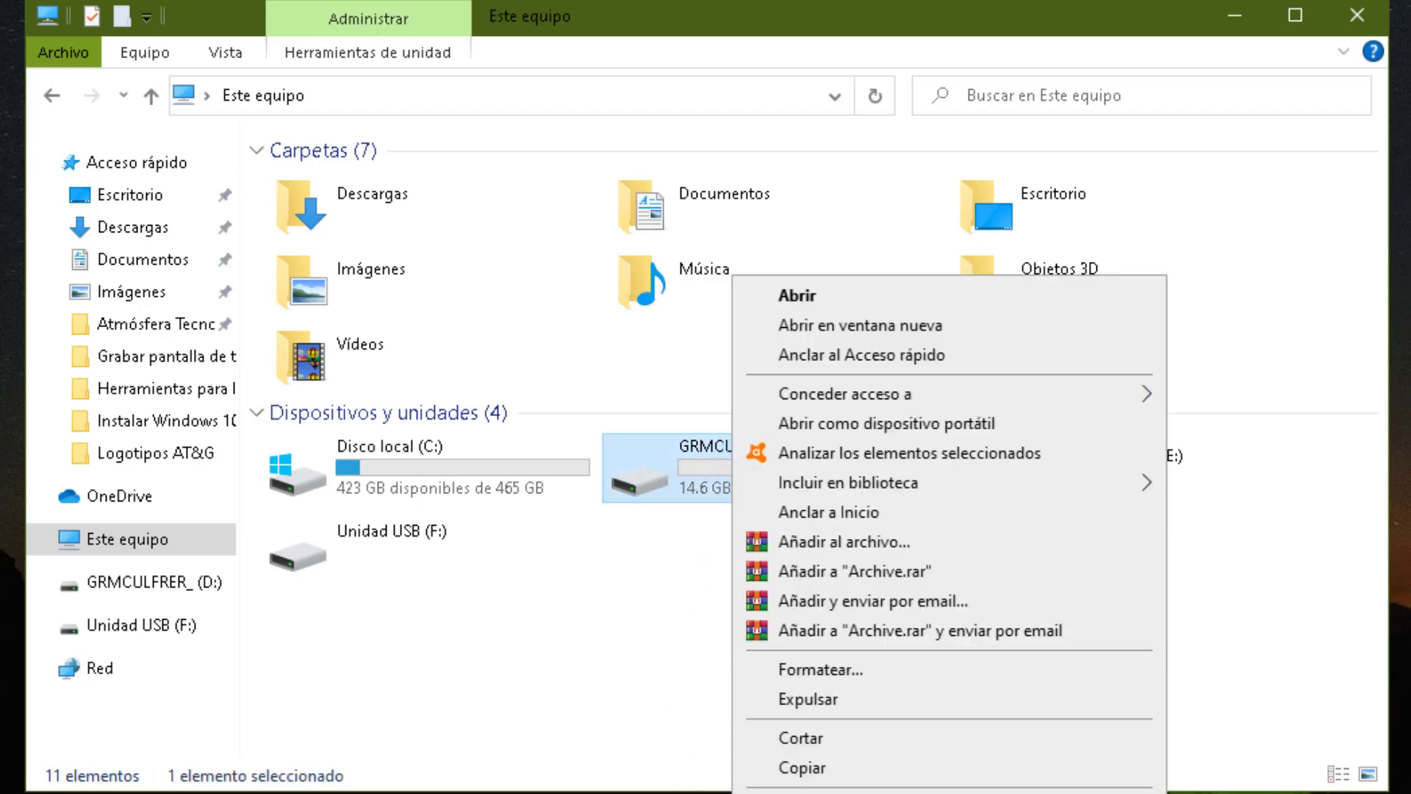
key(r)
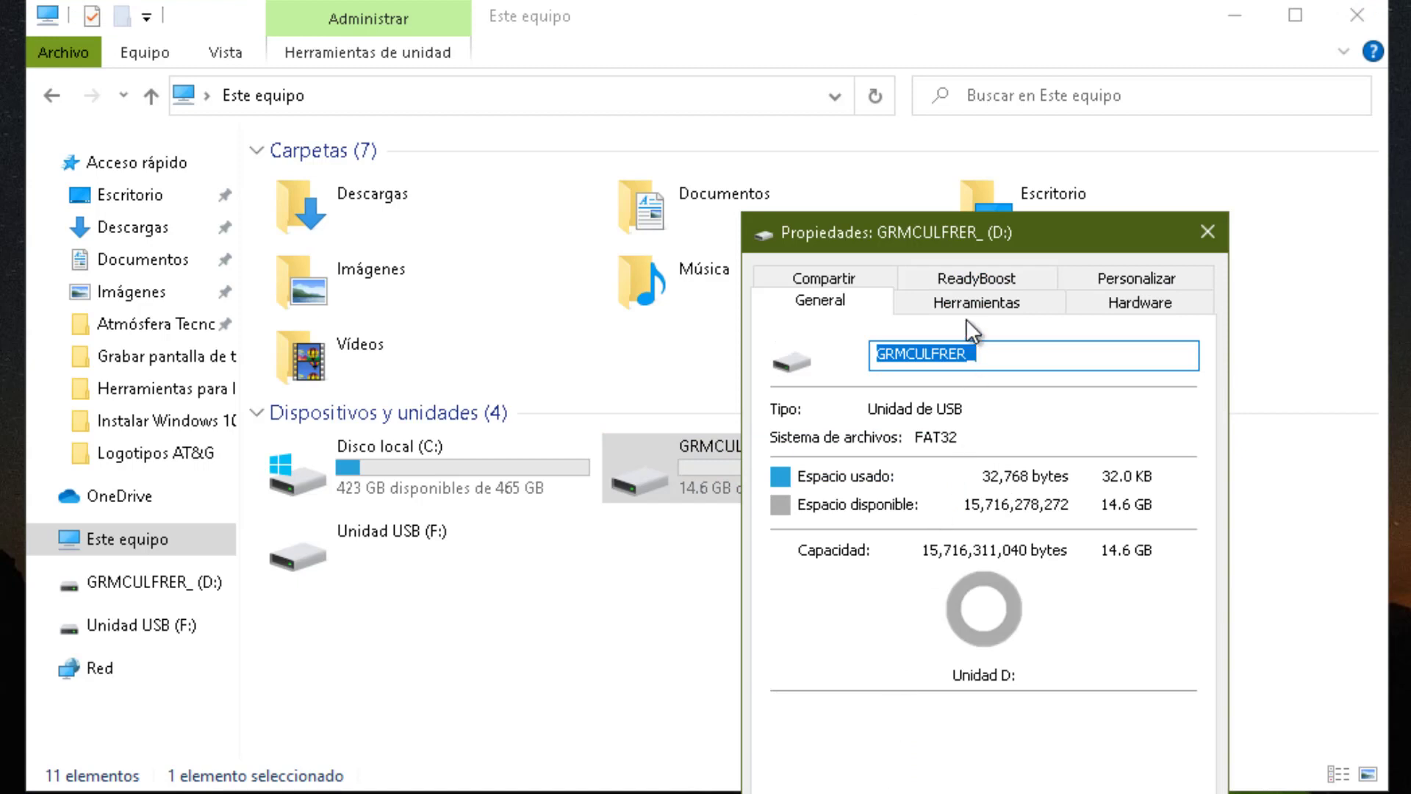
drag(919, 226, 550, 92)
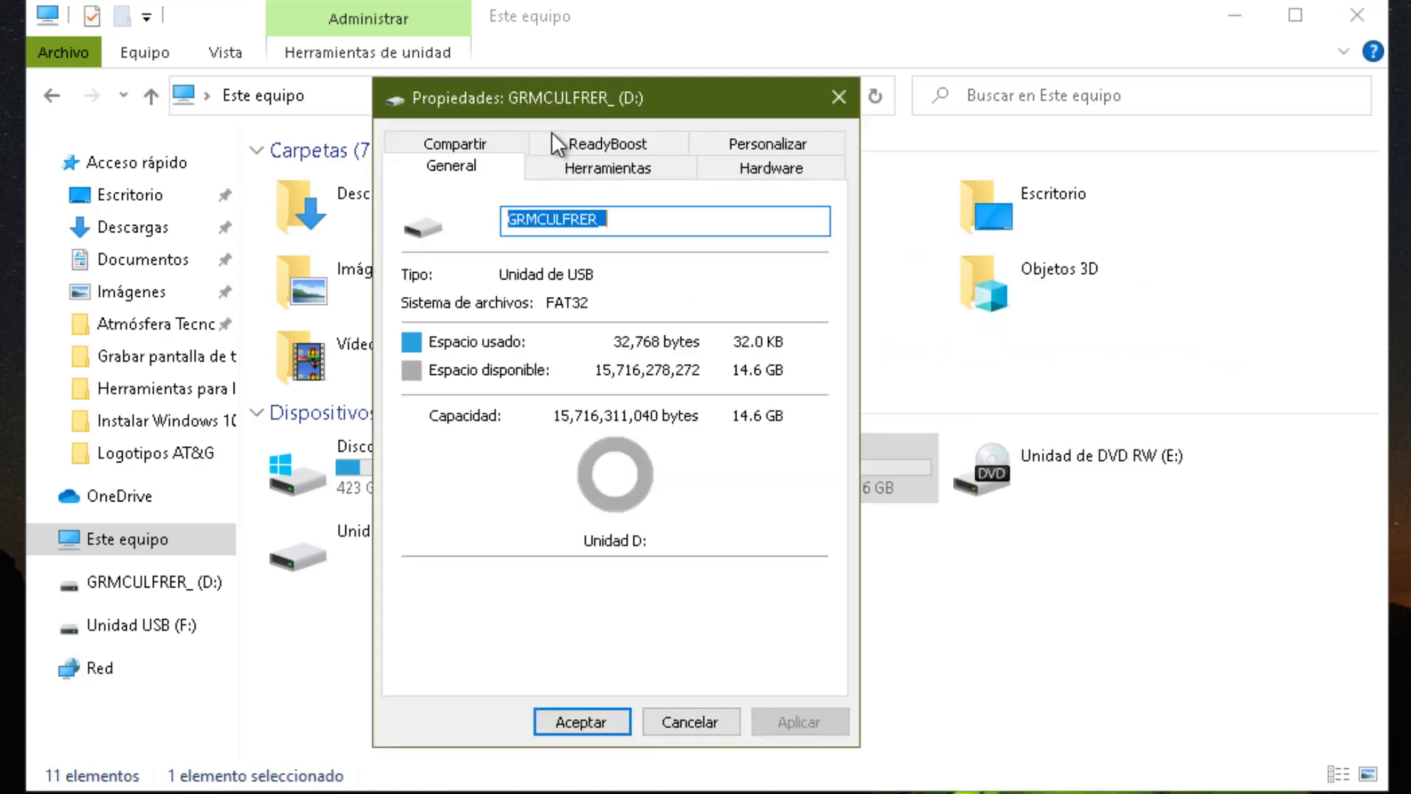
click(599, 143)
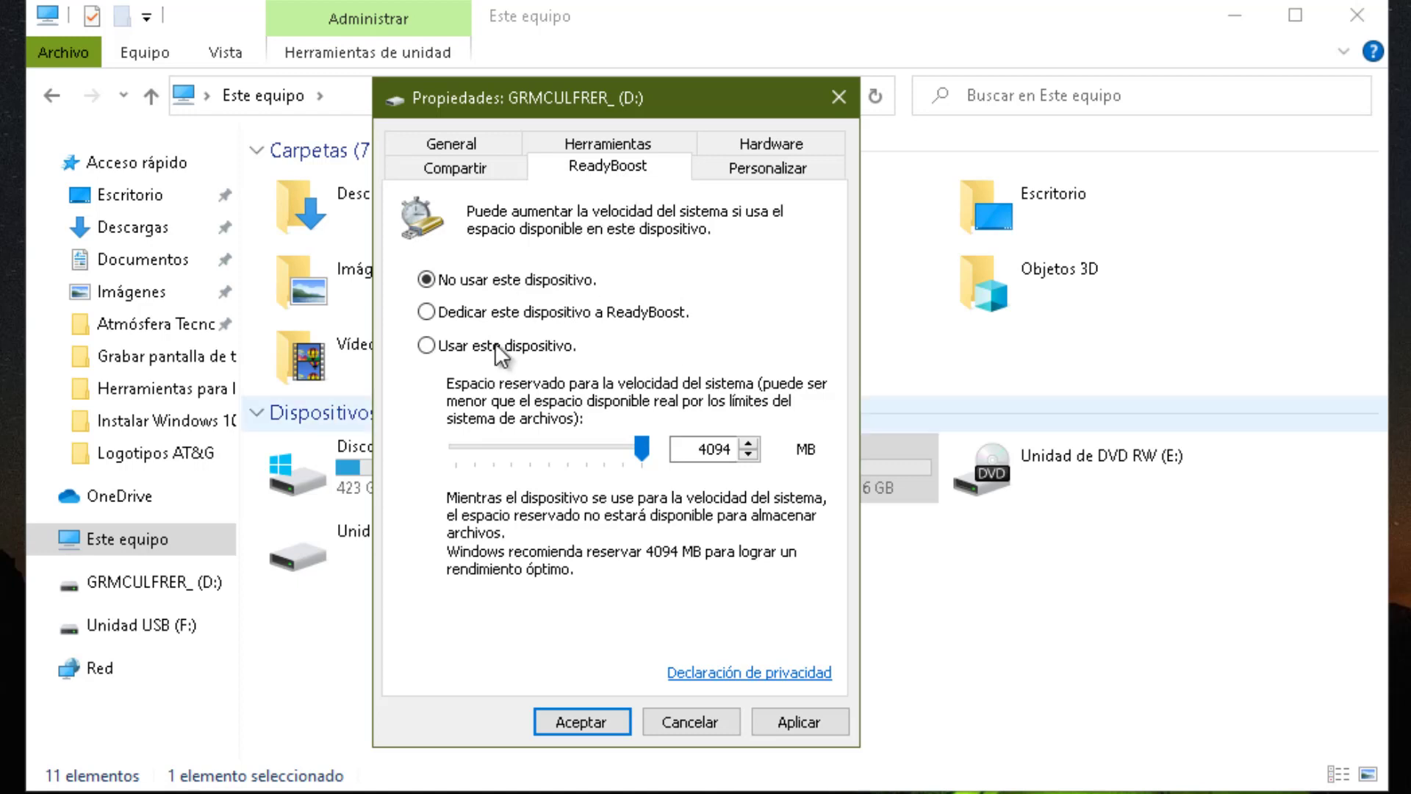
drag(608, 96, 655, 85)
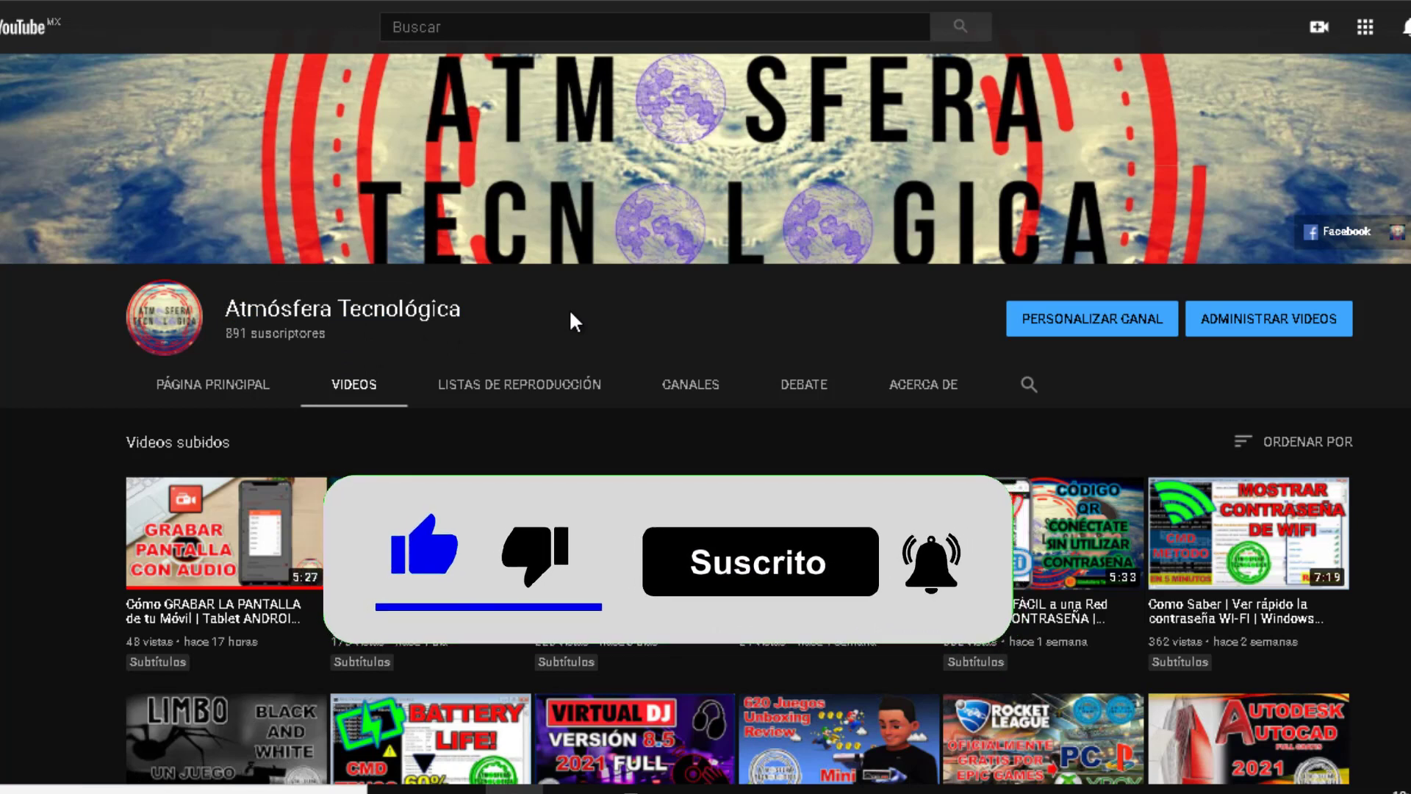
drag(332, 340, 140, 294)
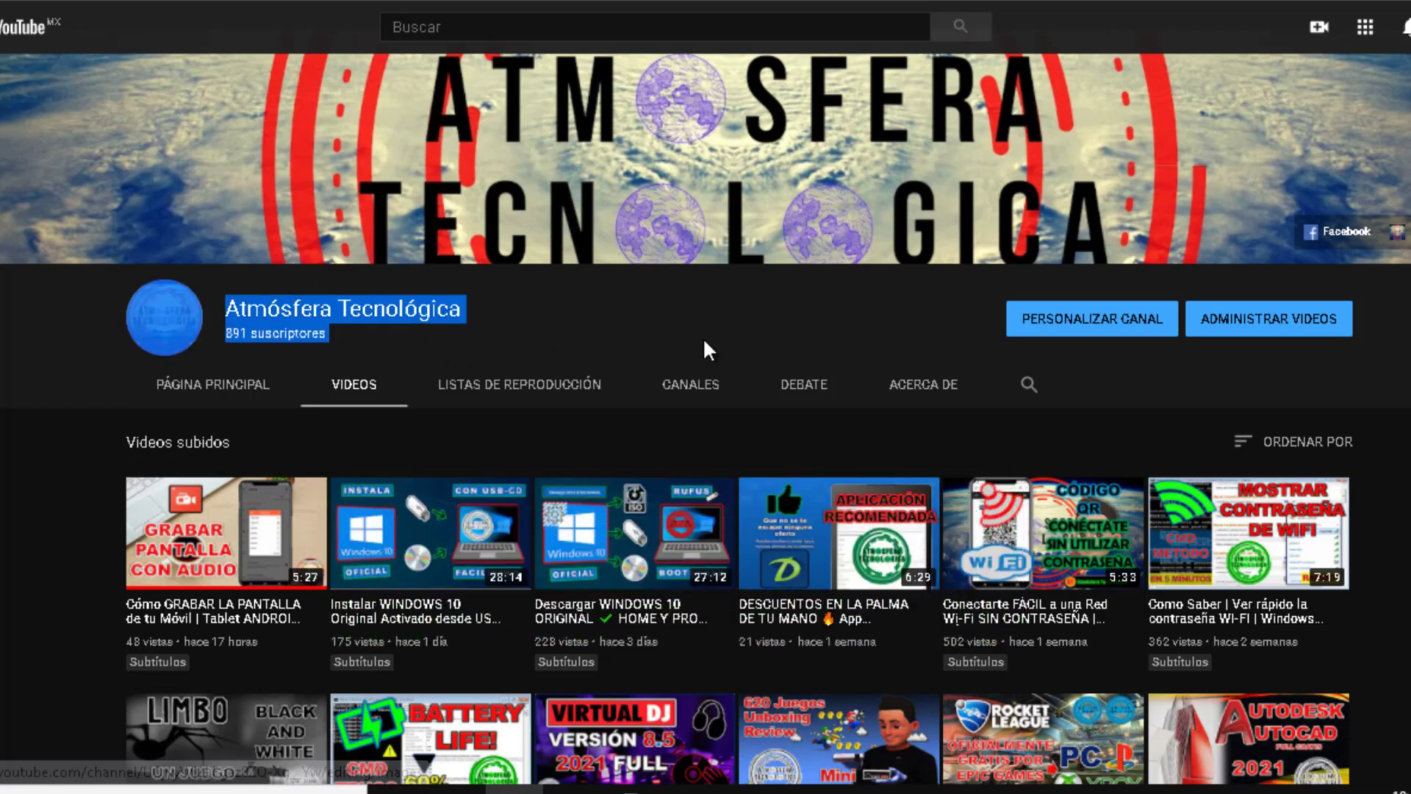
click(337, 349)
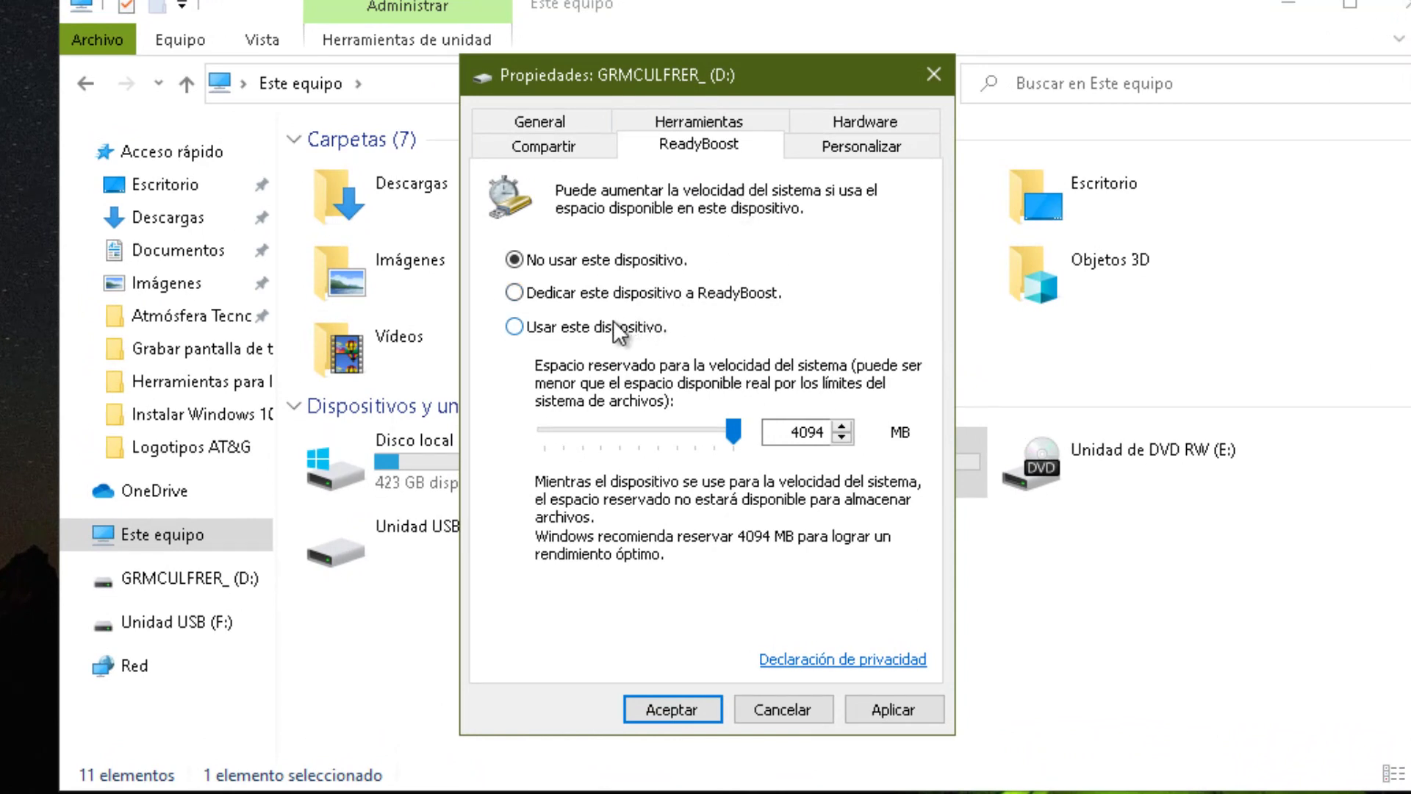
Dedicate the D: drive to ReadyBoost with 4094 MB reserved for system speed, and accept the setting.
click(590, 324)
click(840, 428)
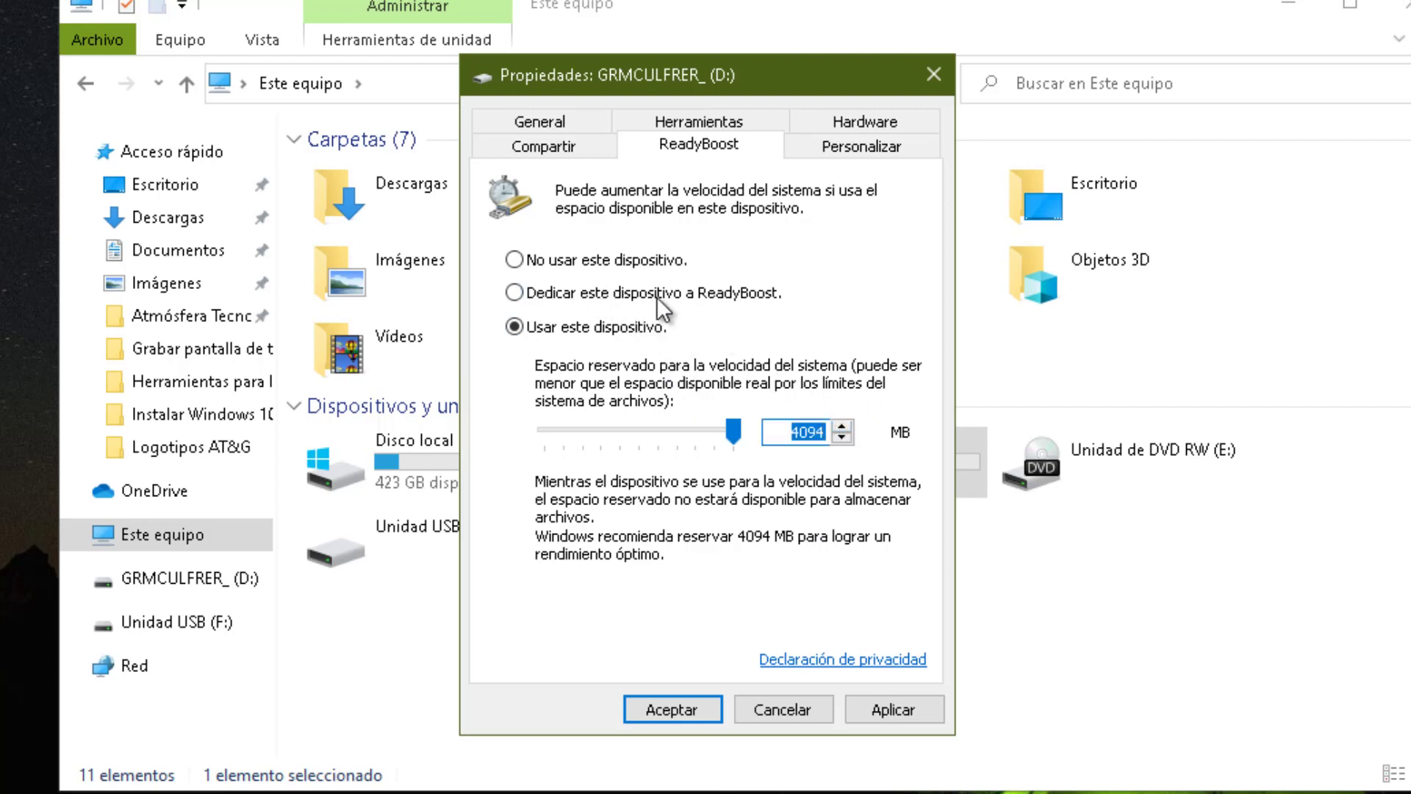
click(577, 288)
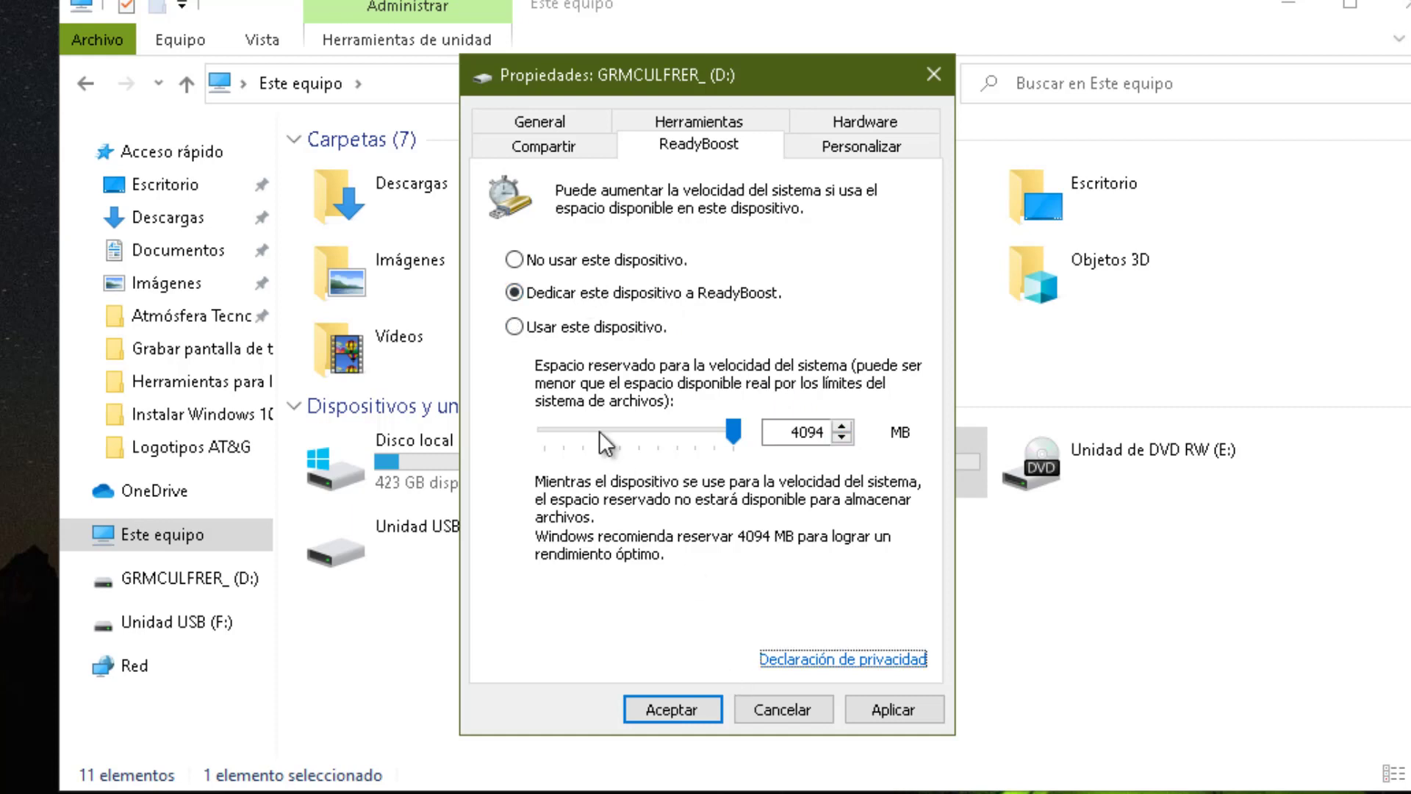
click(607, 287)
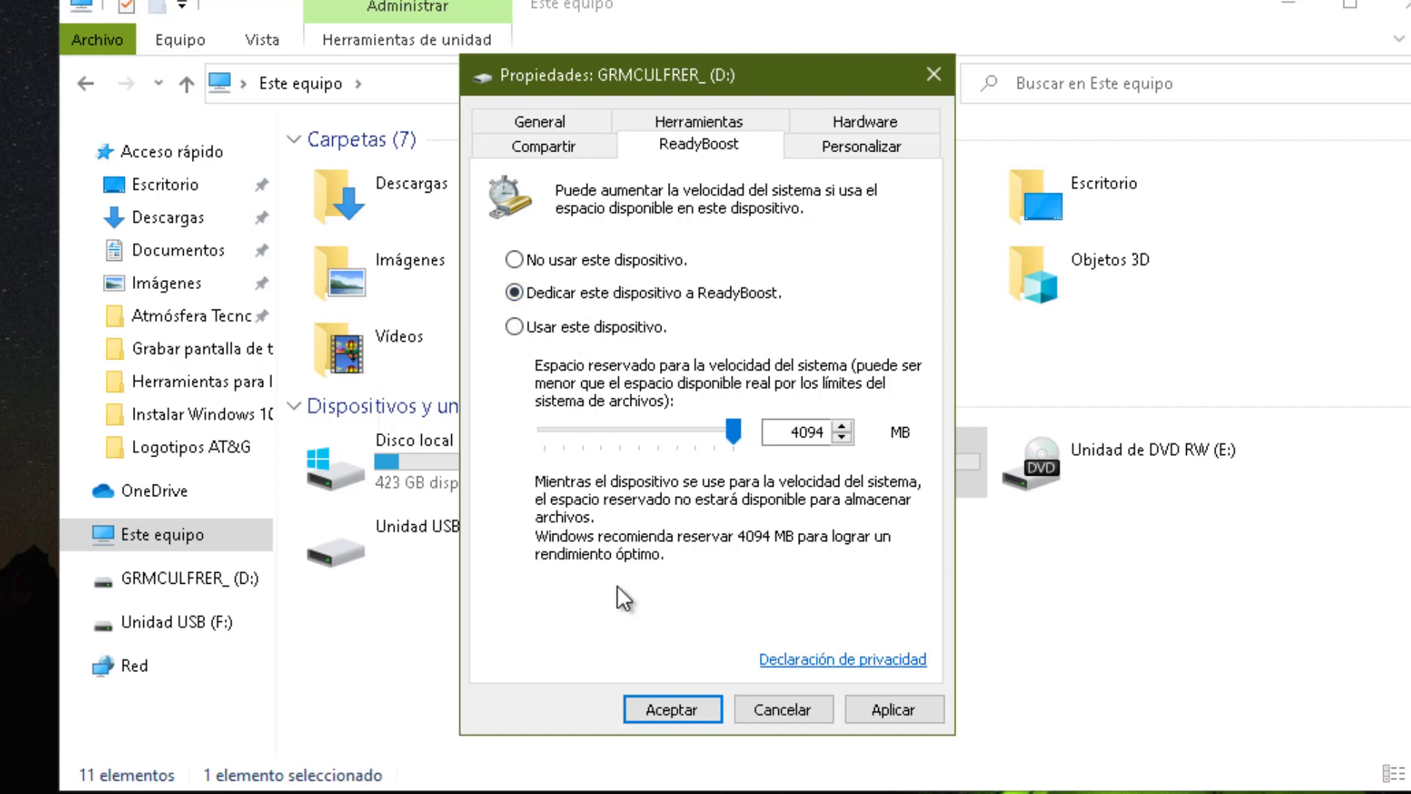
click(660, 707)
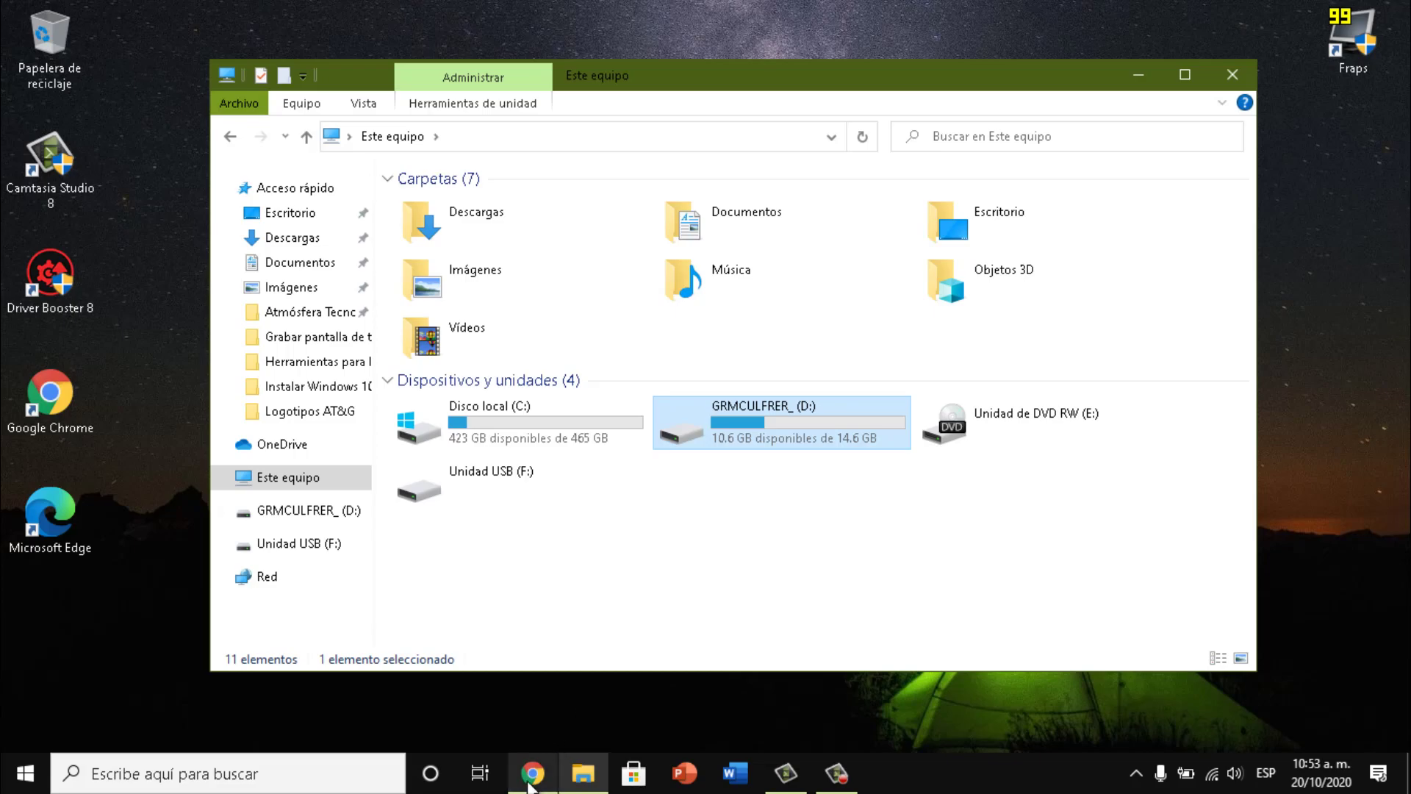
click(534, 773)
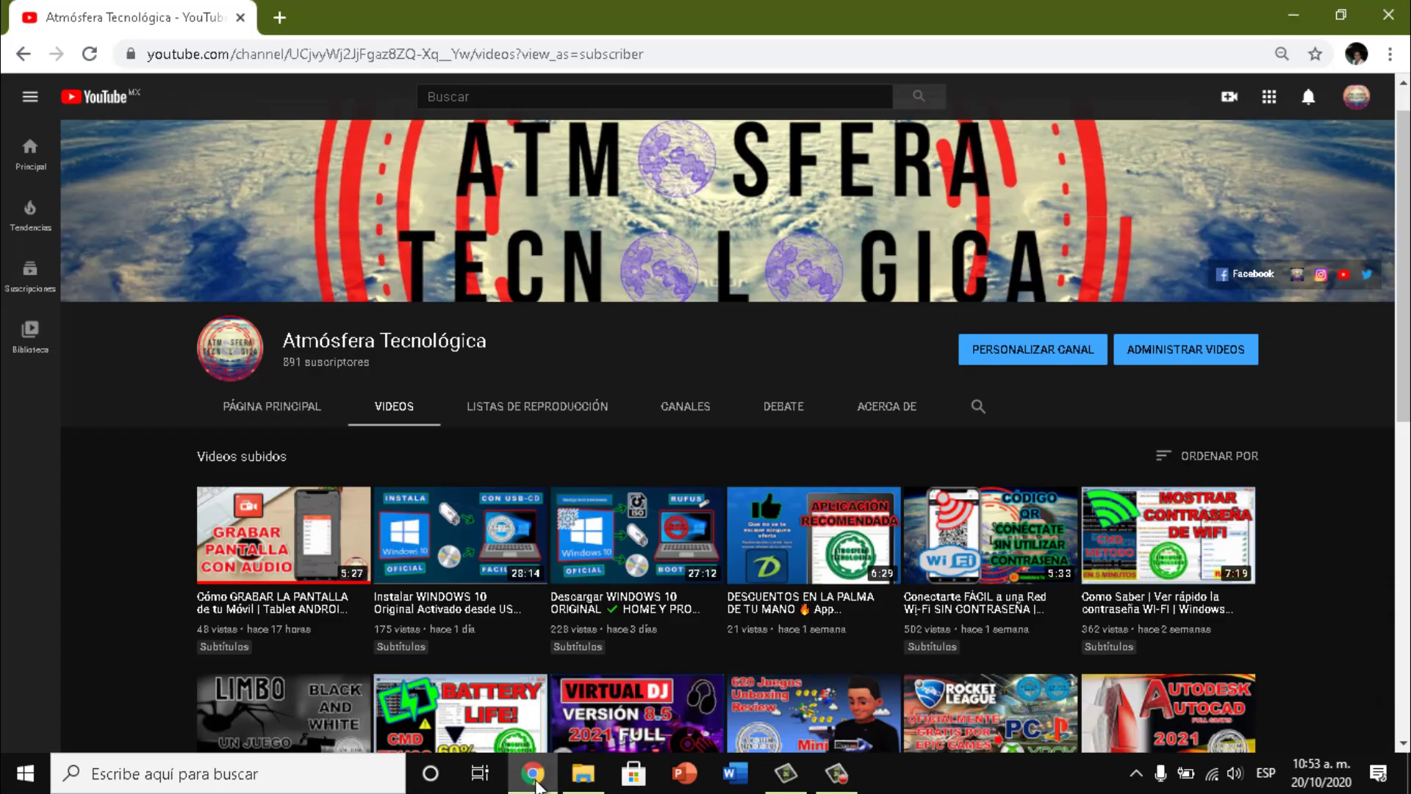
click(560, 779)
click(560, 780)
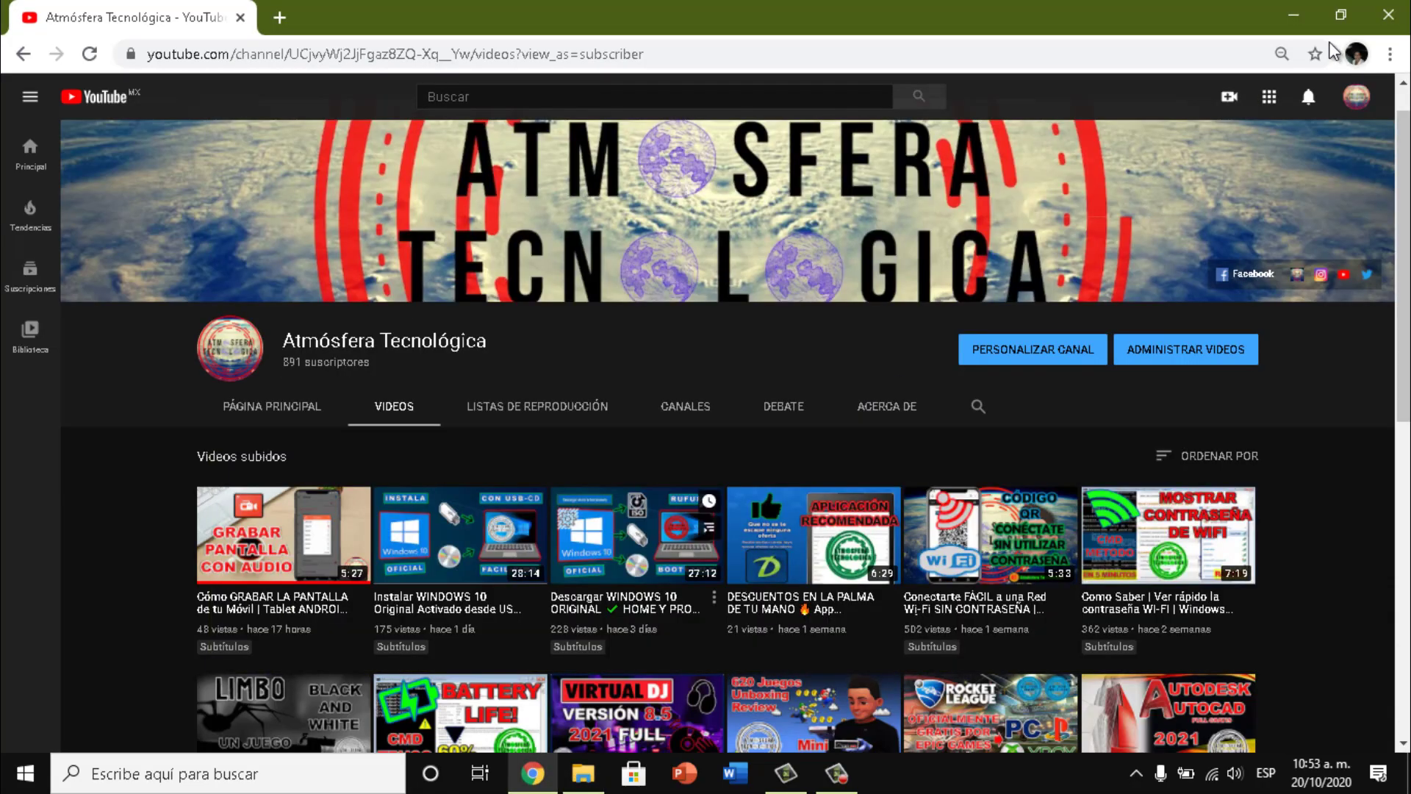
click(1292, 16)
click(549, 764)
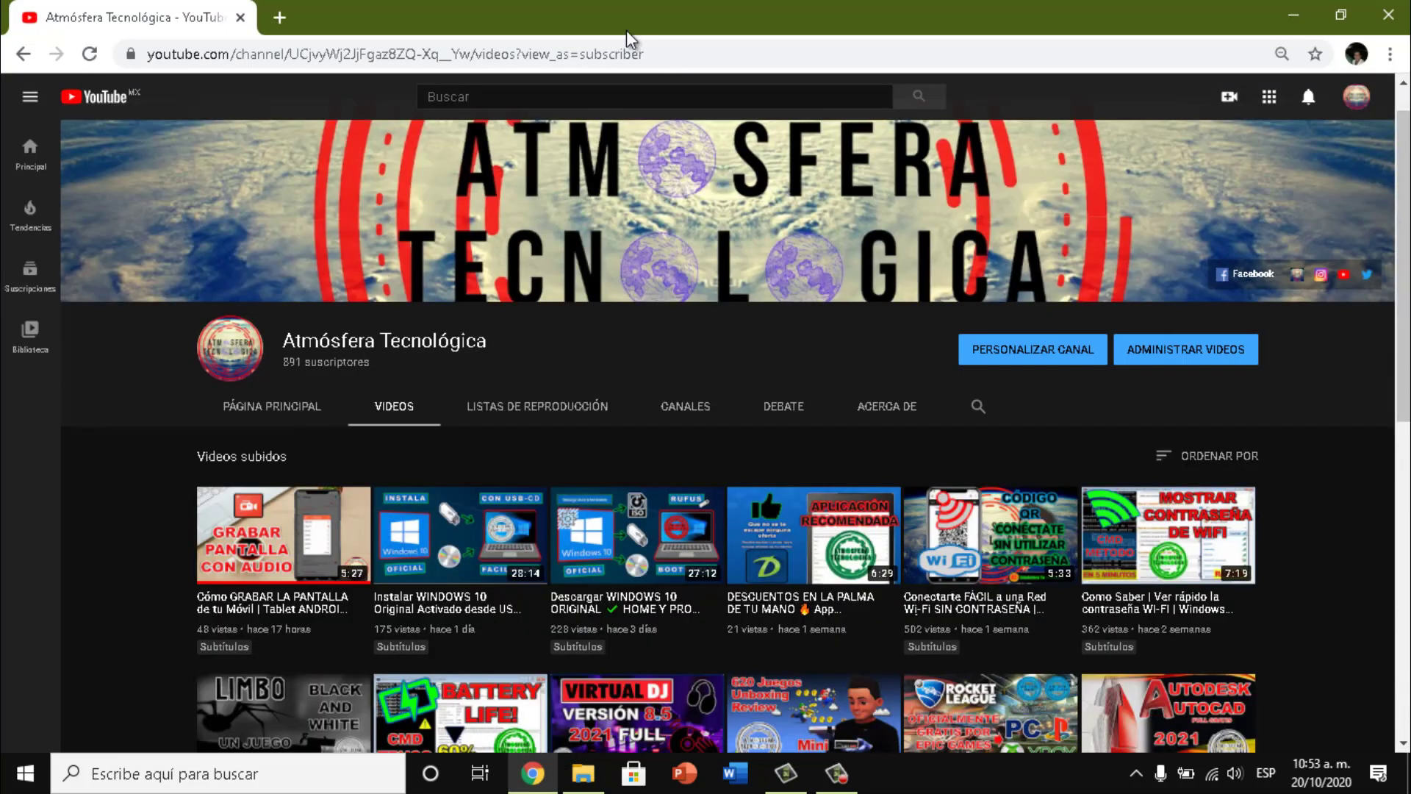
click(1294, 16)
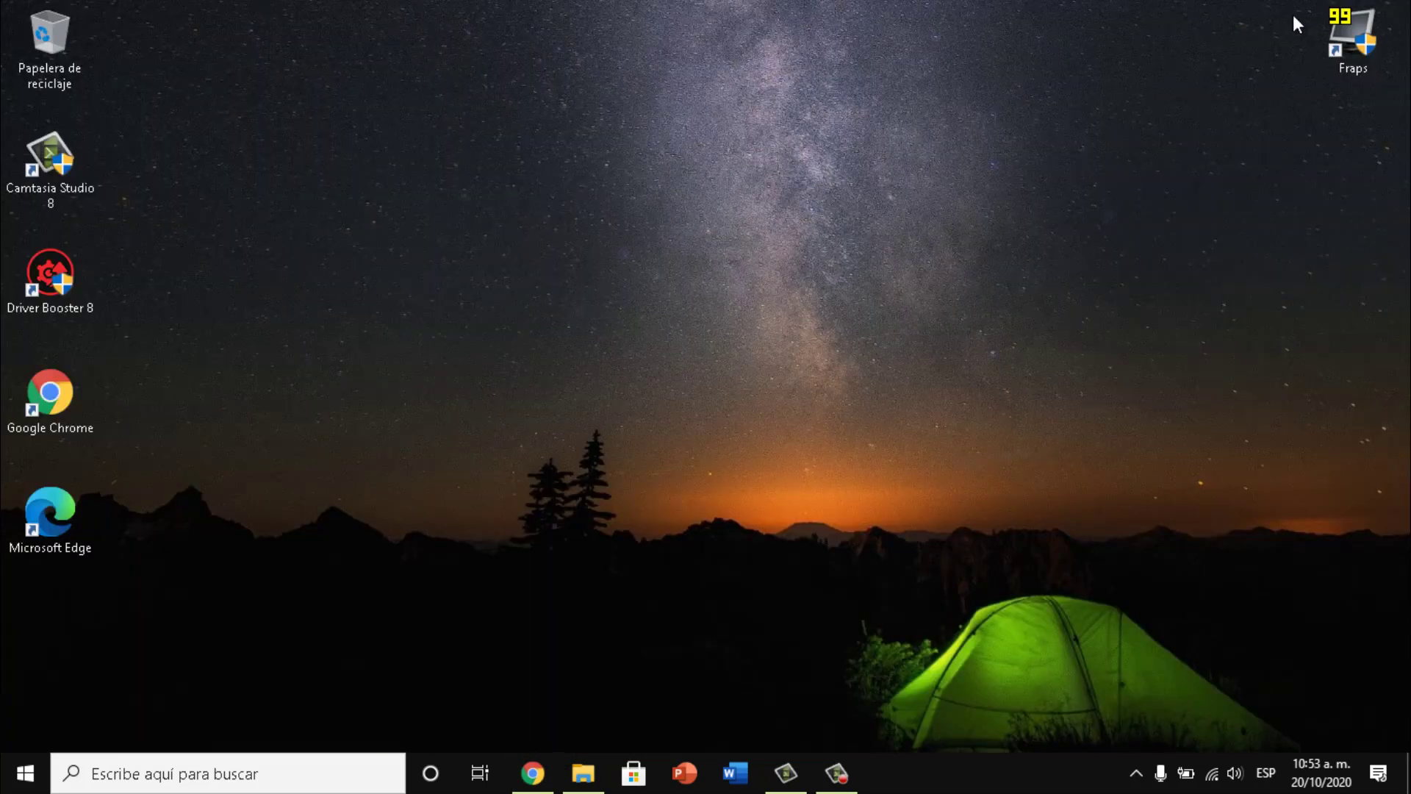
Open the GRMCULFRER_ (D:) drive in File Explorer and examine the ReadyBoost cache file's details.
click(583, 773)
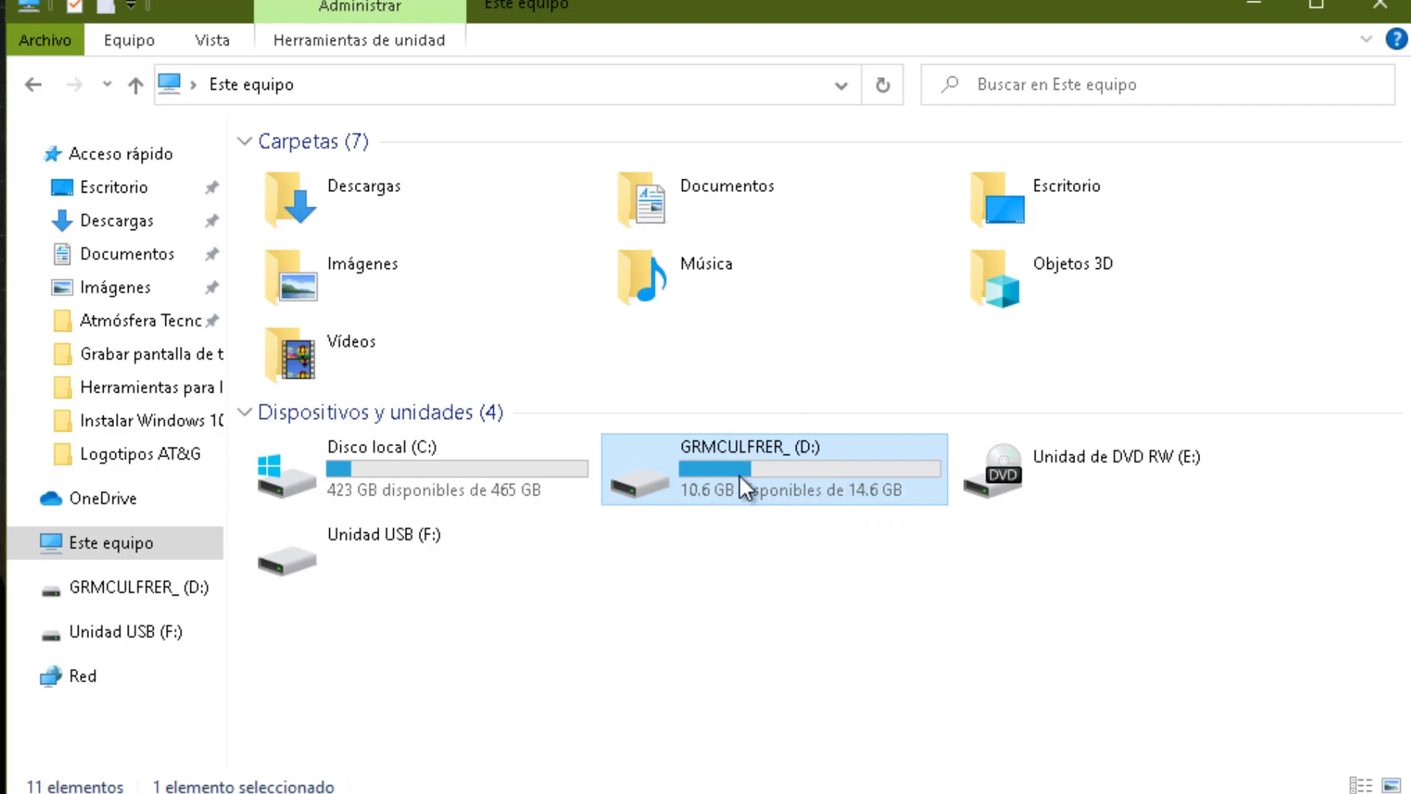
mouse_move(739, 478)
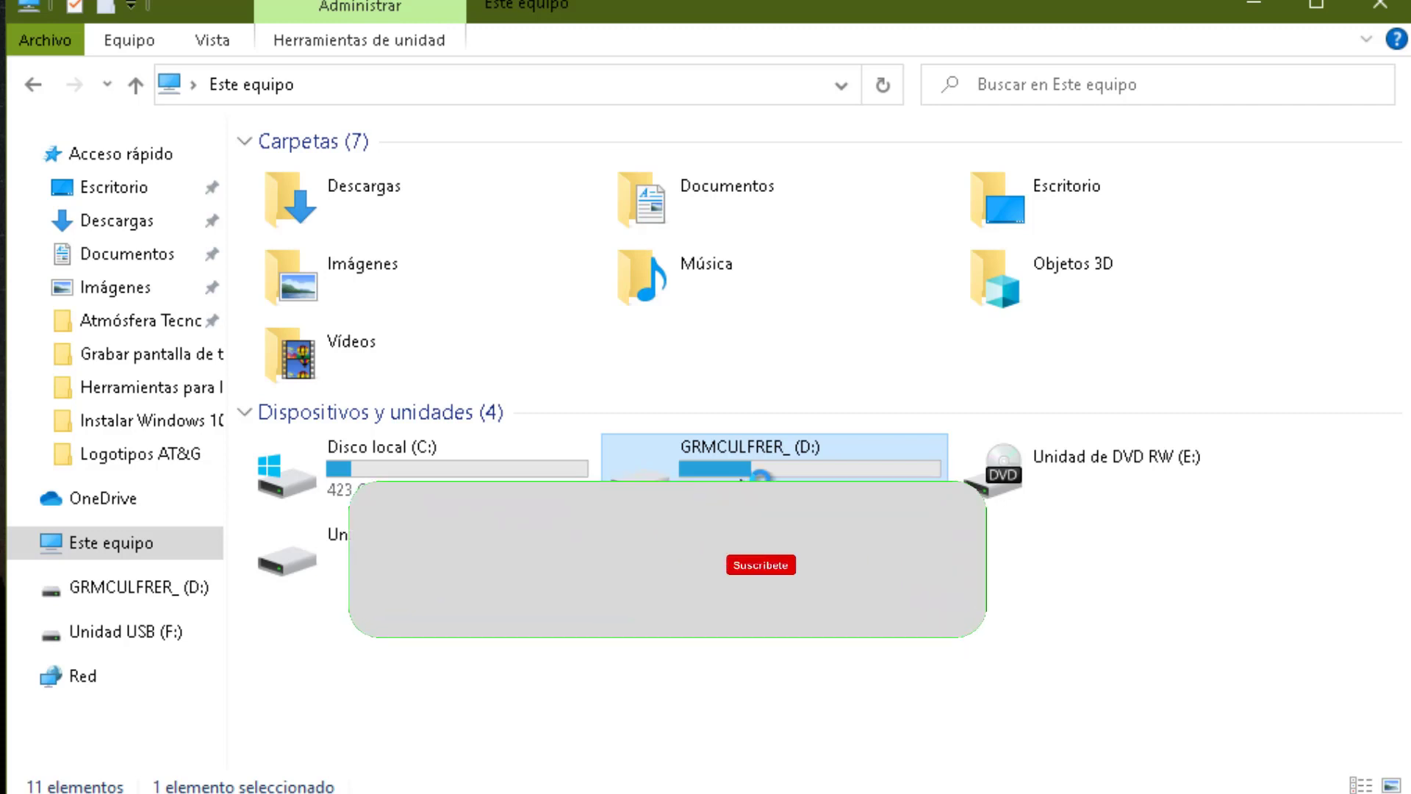
double_click(741, 479)
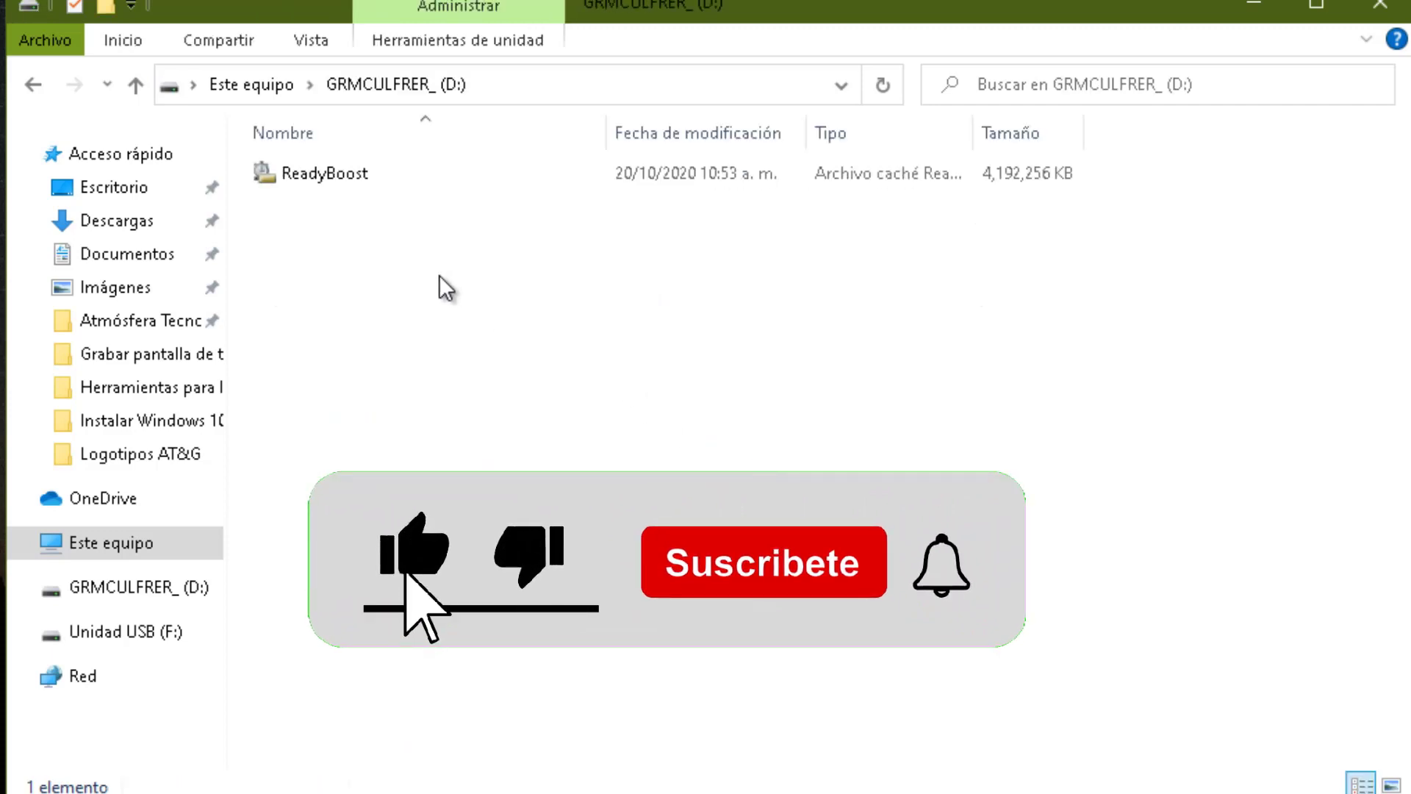
mouse_move(331, 170)
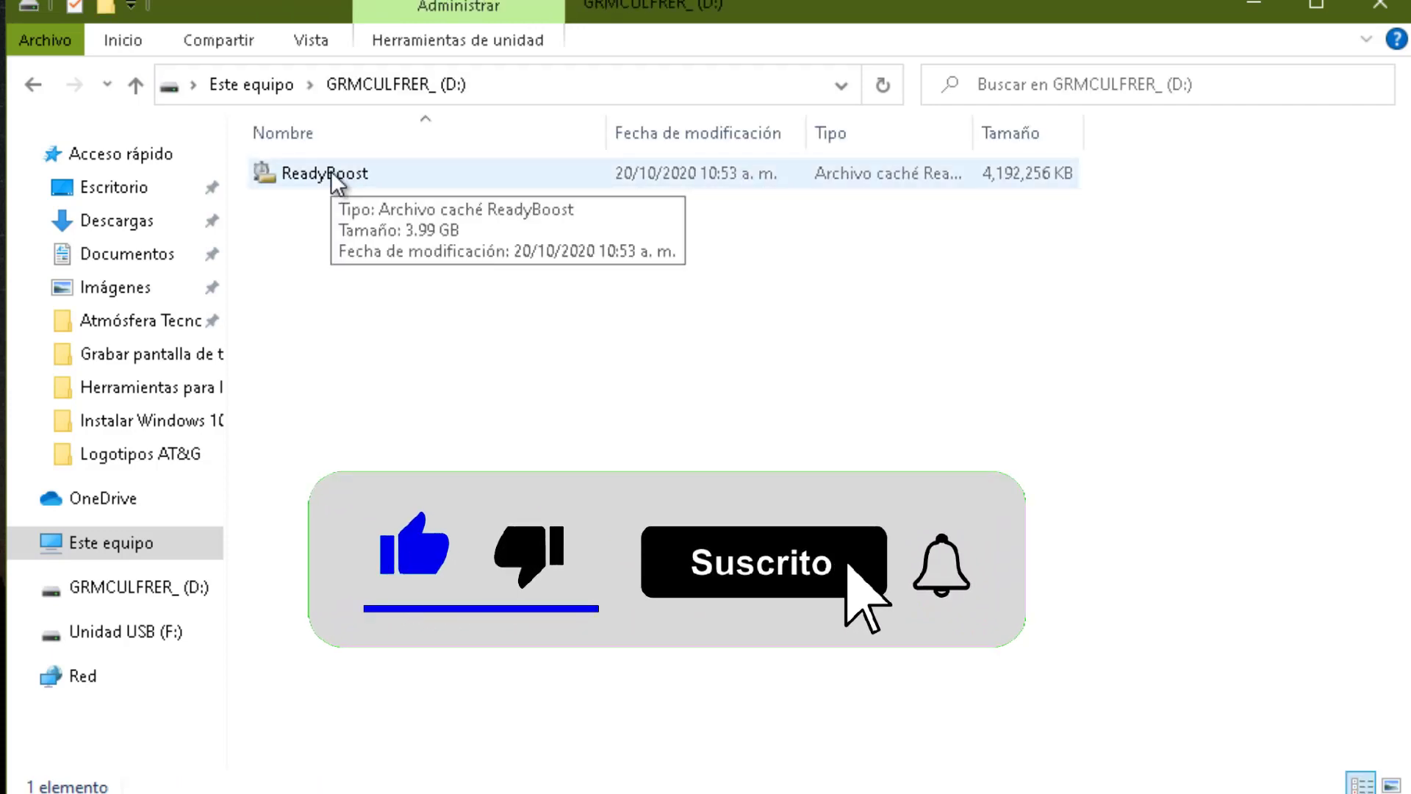
Try to open the ReadyBoost cache file, dismiss the application chooser, and return to Este equipo.
click(331, 171)
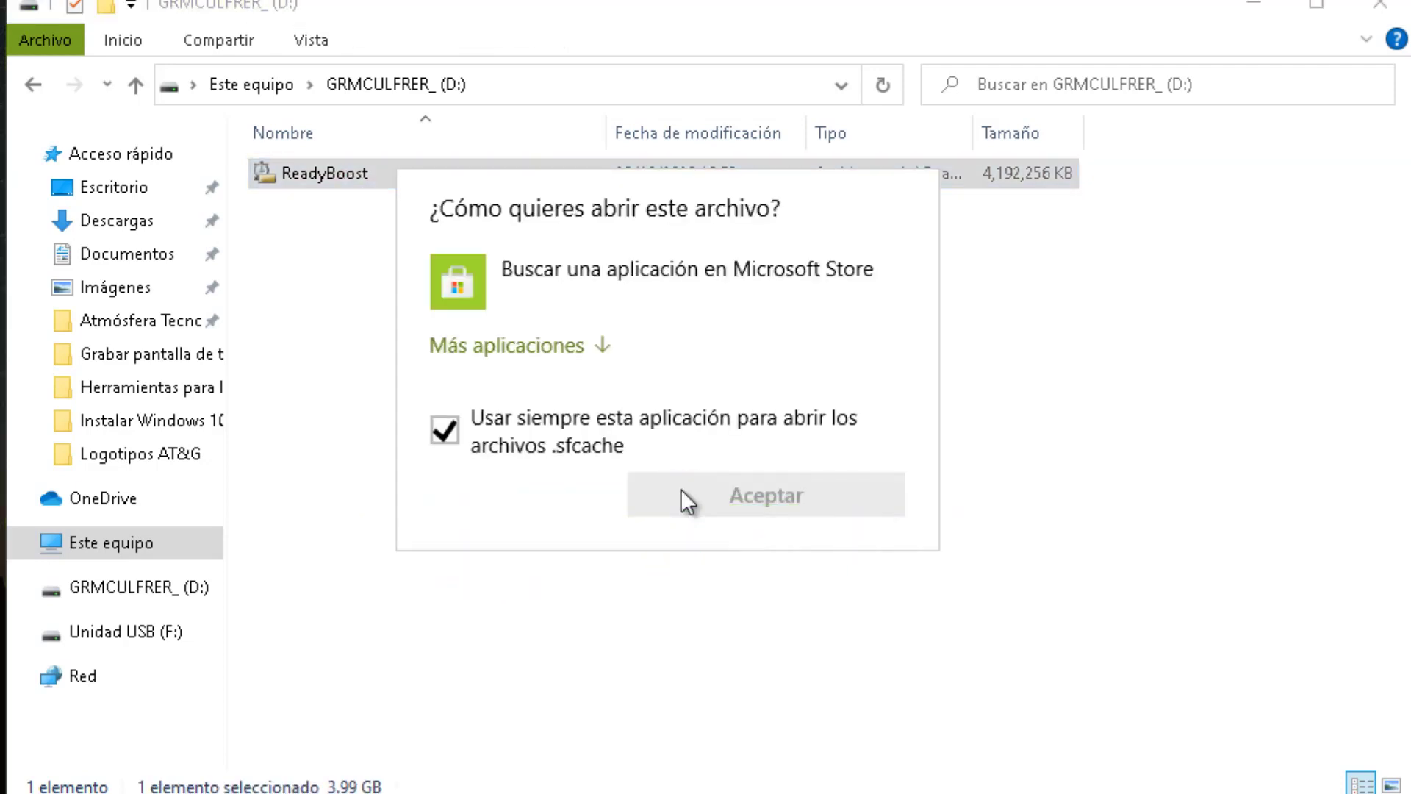
click(526, 443)
click(1078, 416)
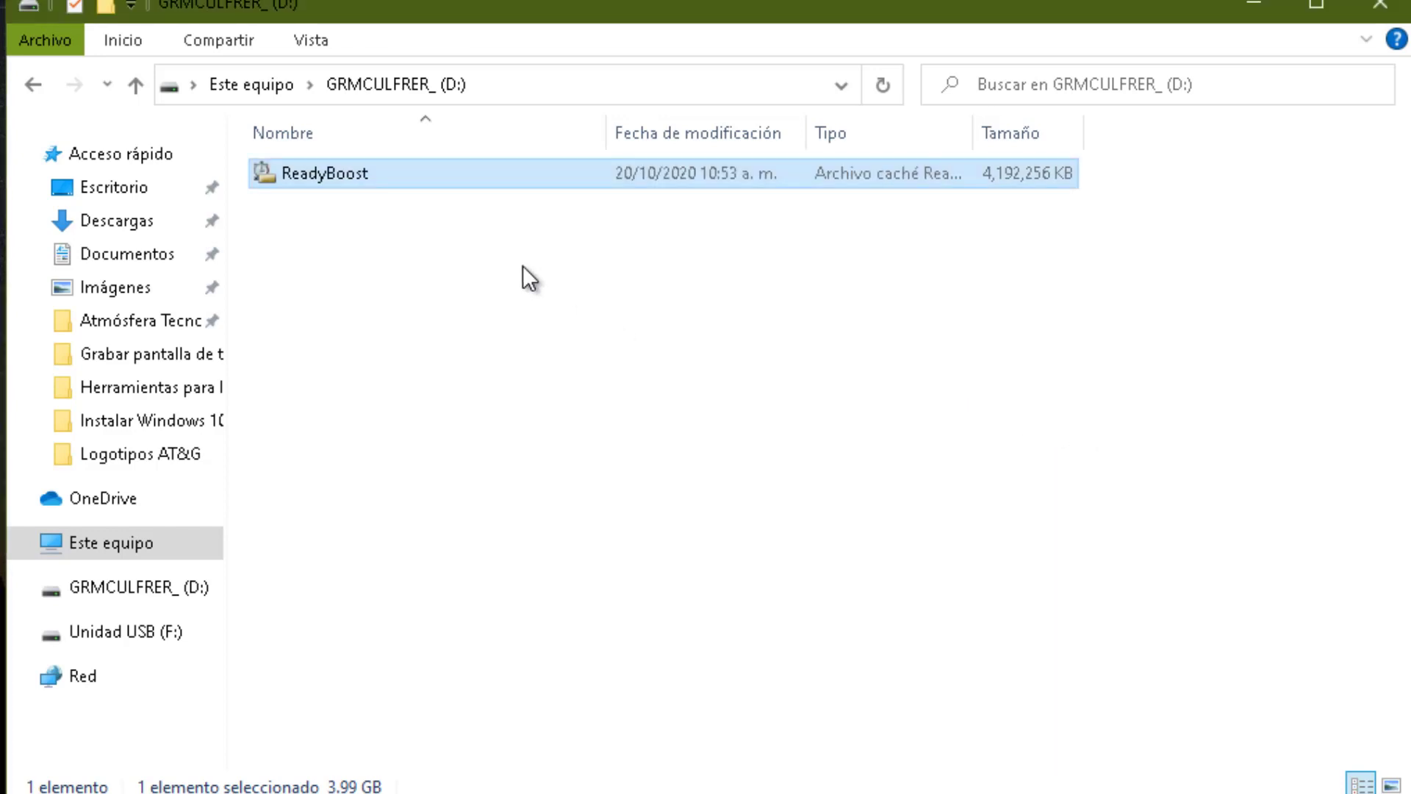
click(32, 85)
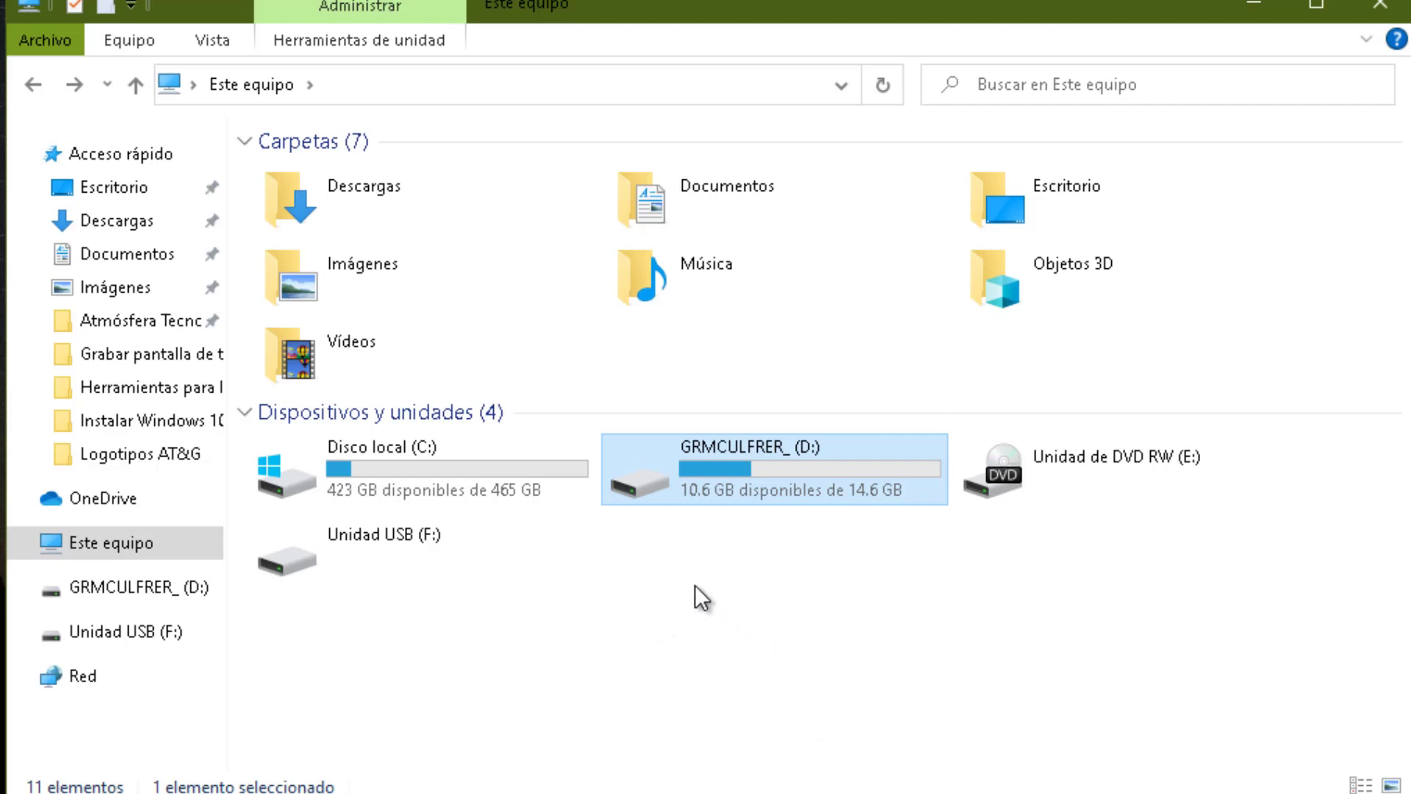
click(721, 586)
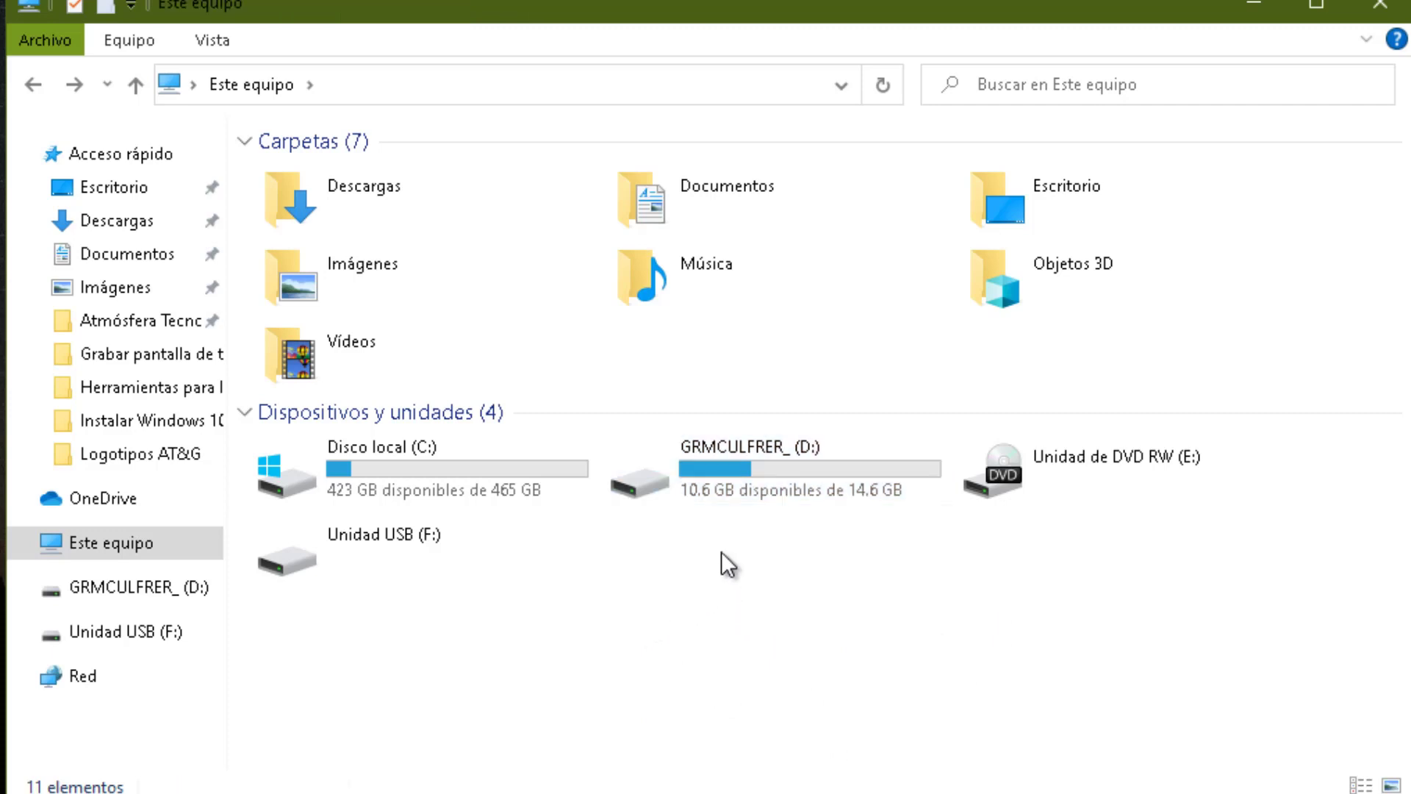
key(ctrl+a)
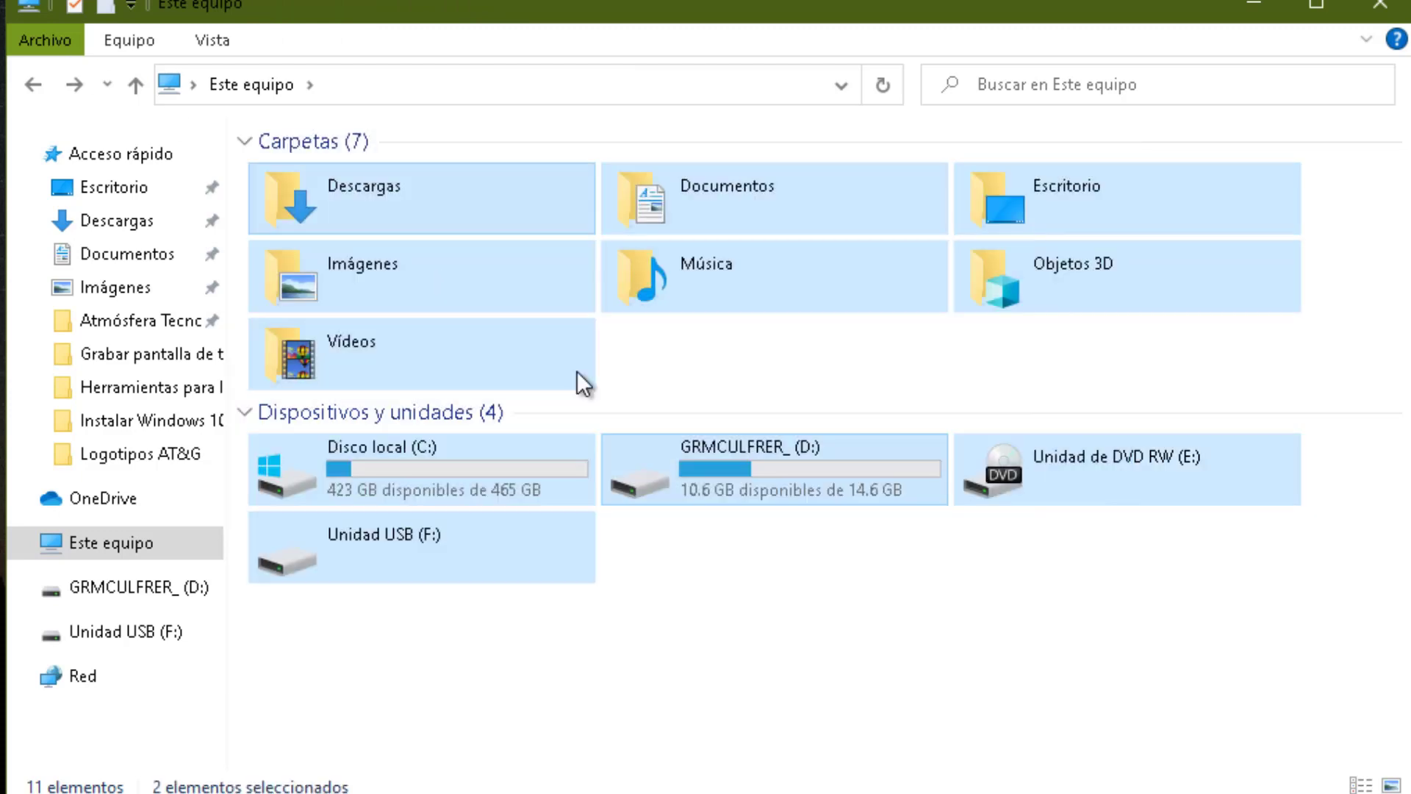
click(756, 558)
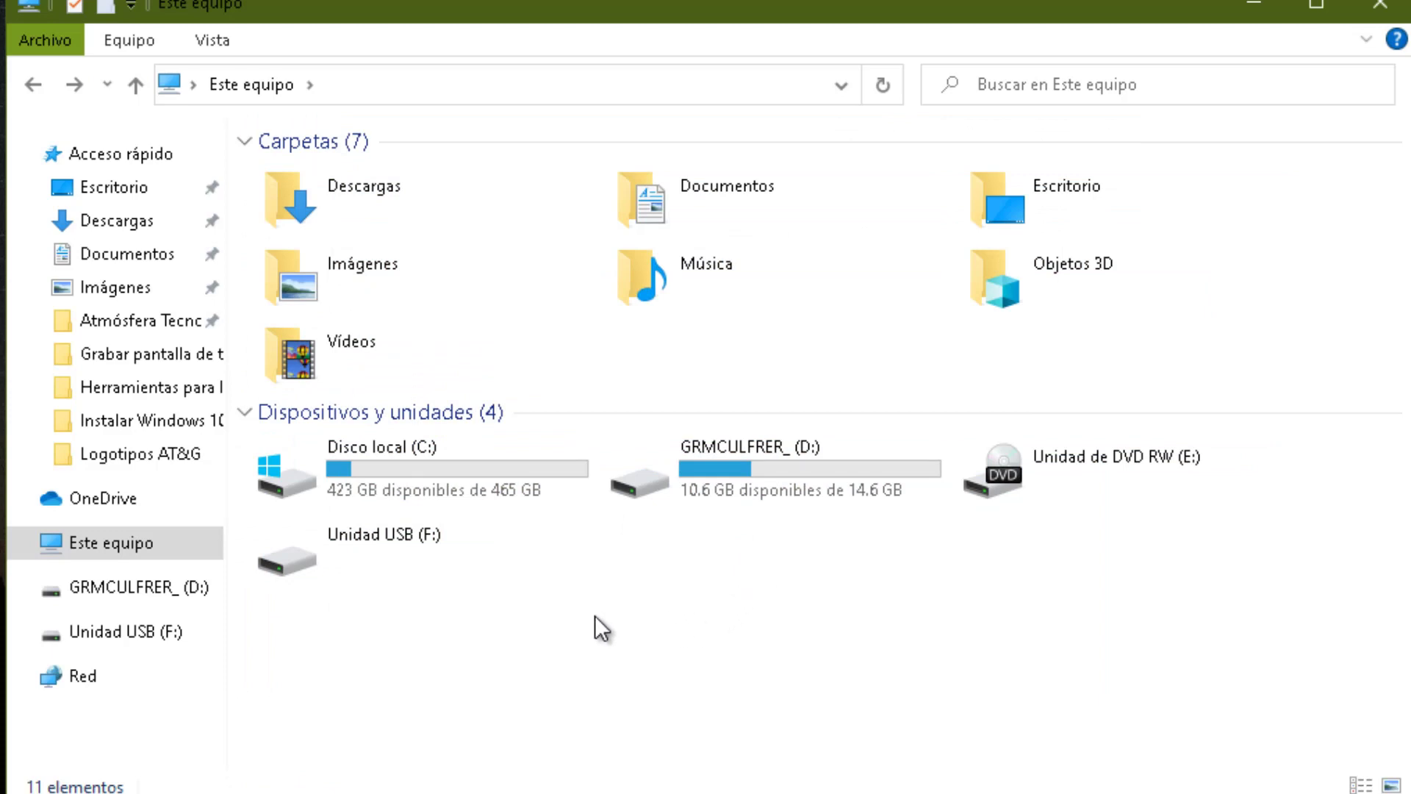
click(766, 496)
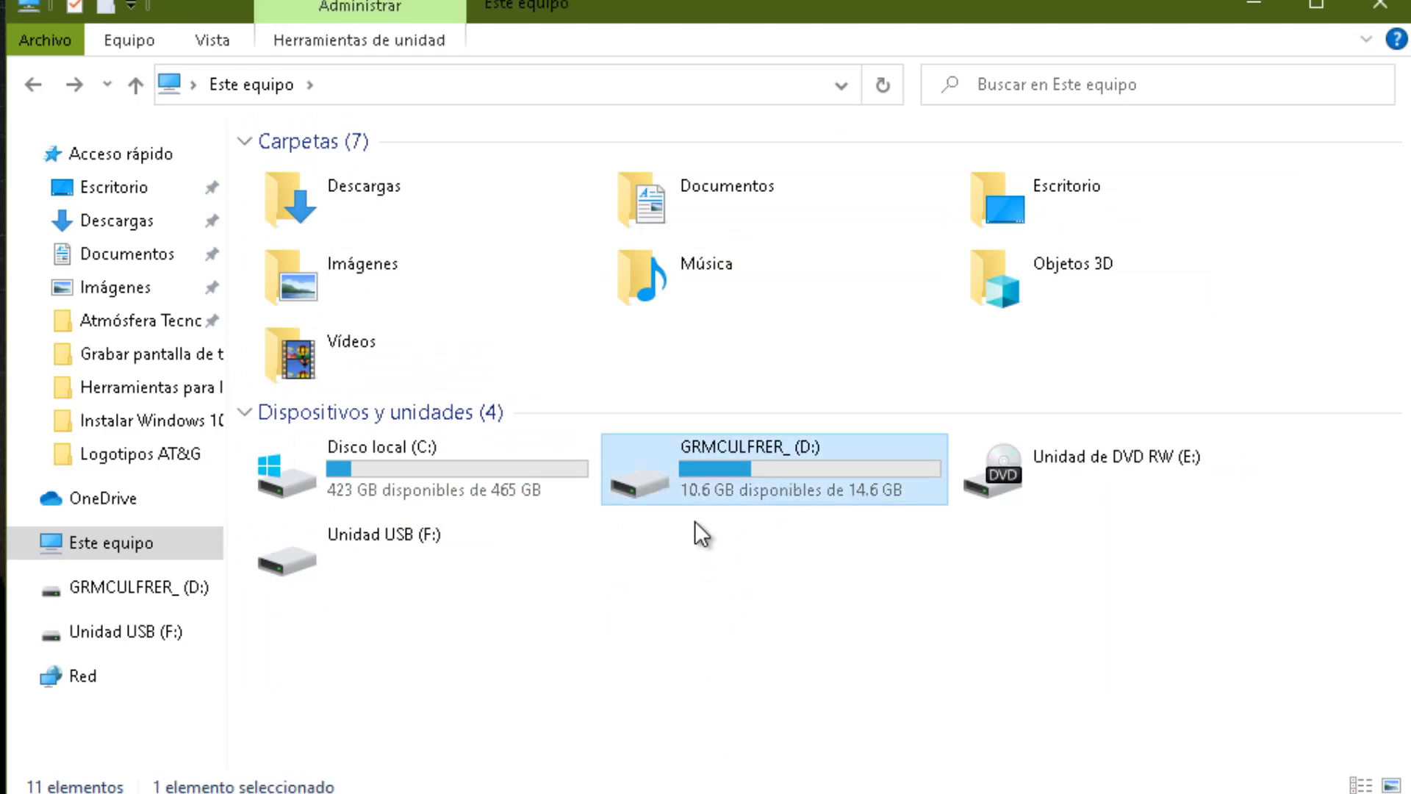
click(716, 606)
click(815, 481)
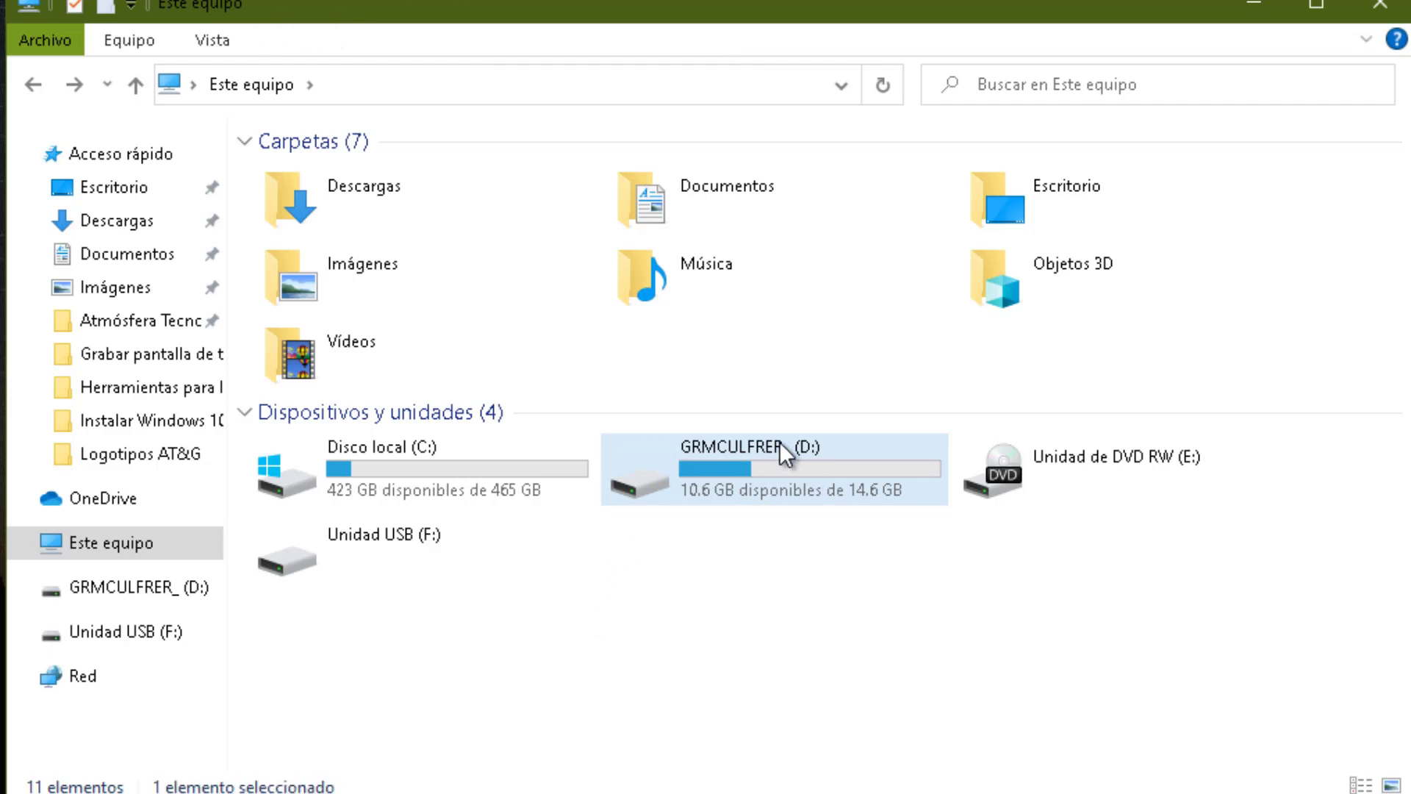
click(588, 668)
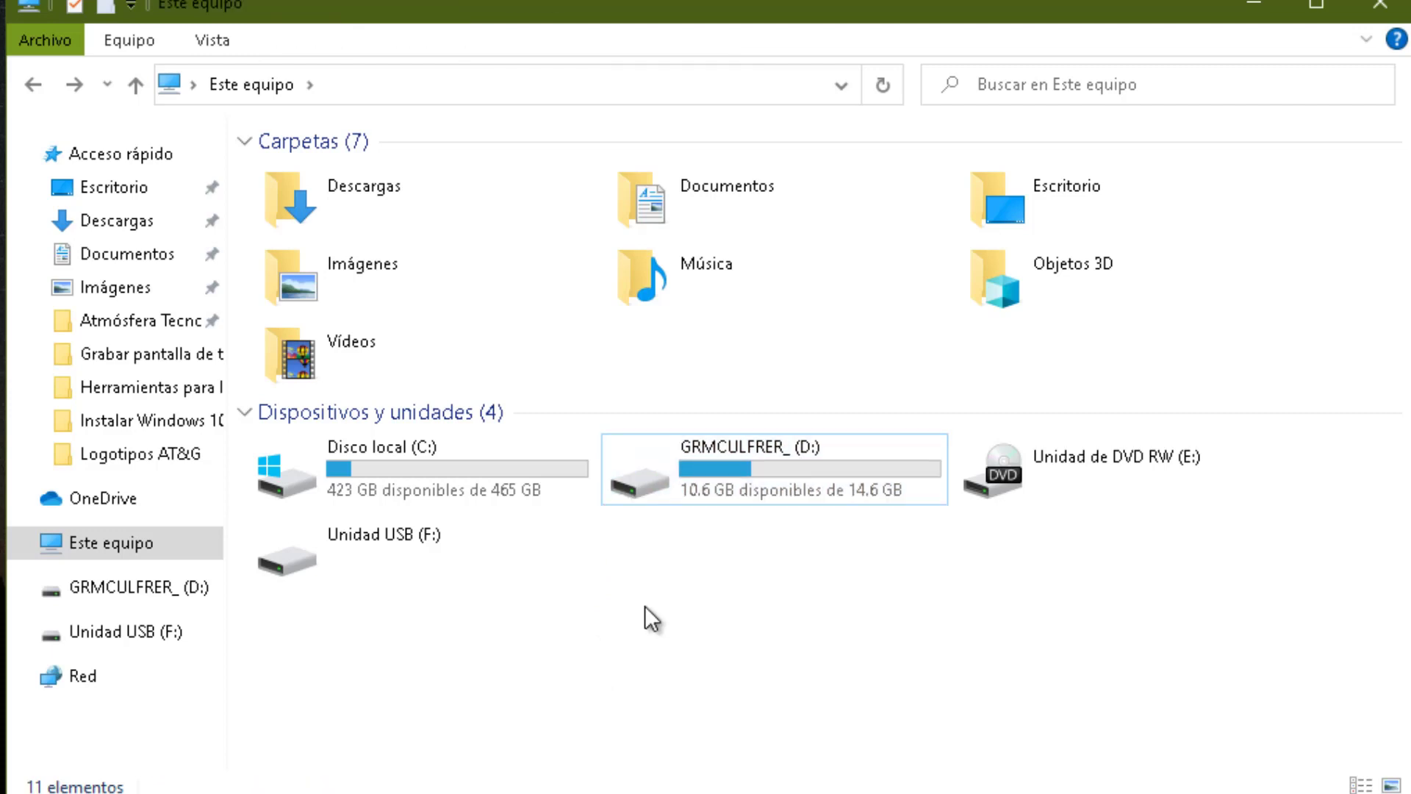
key(ctrl+a)
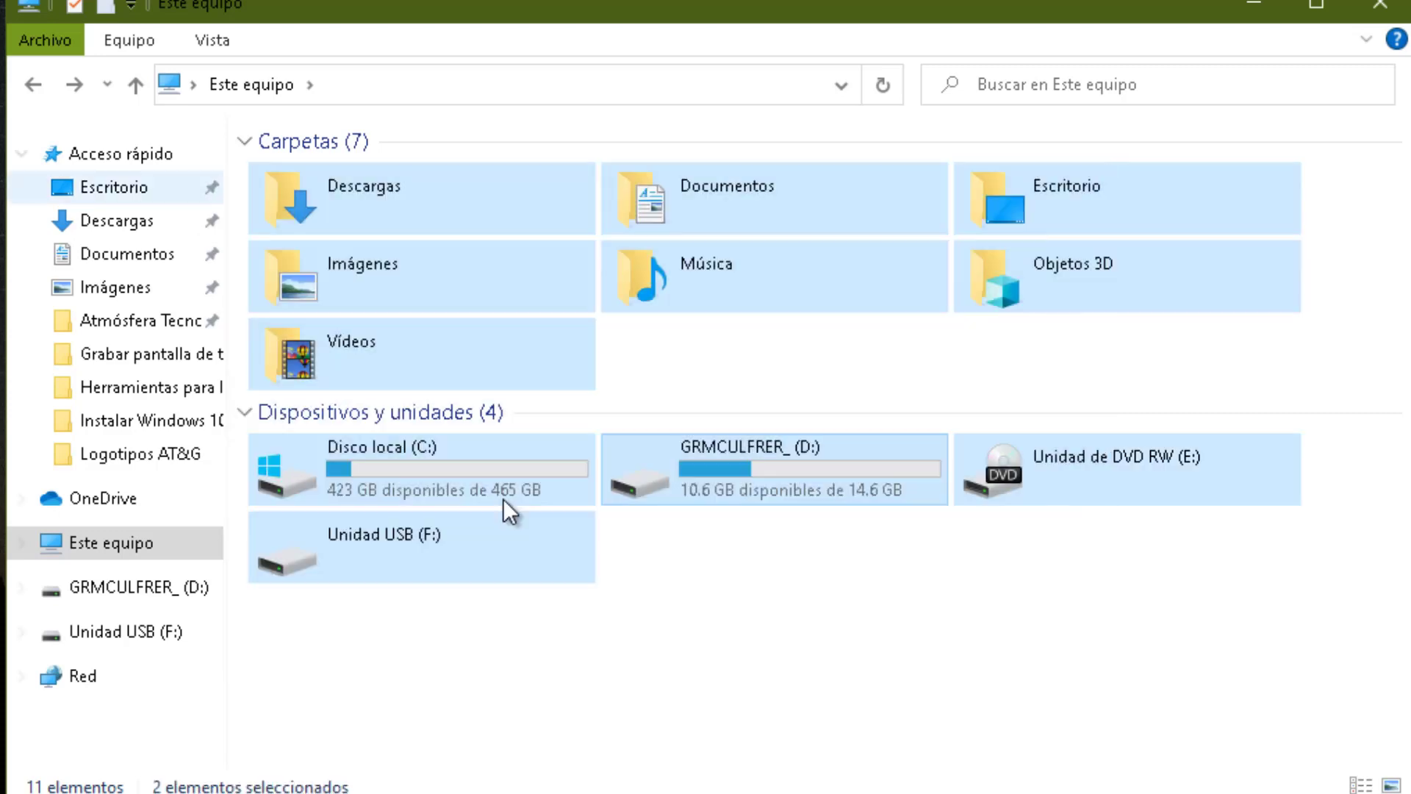
click(679, 593)
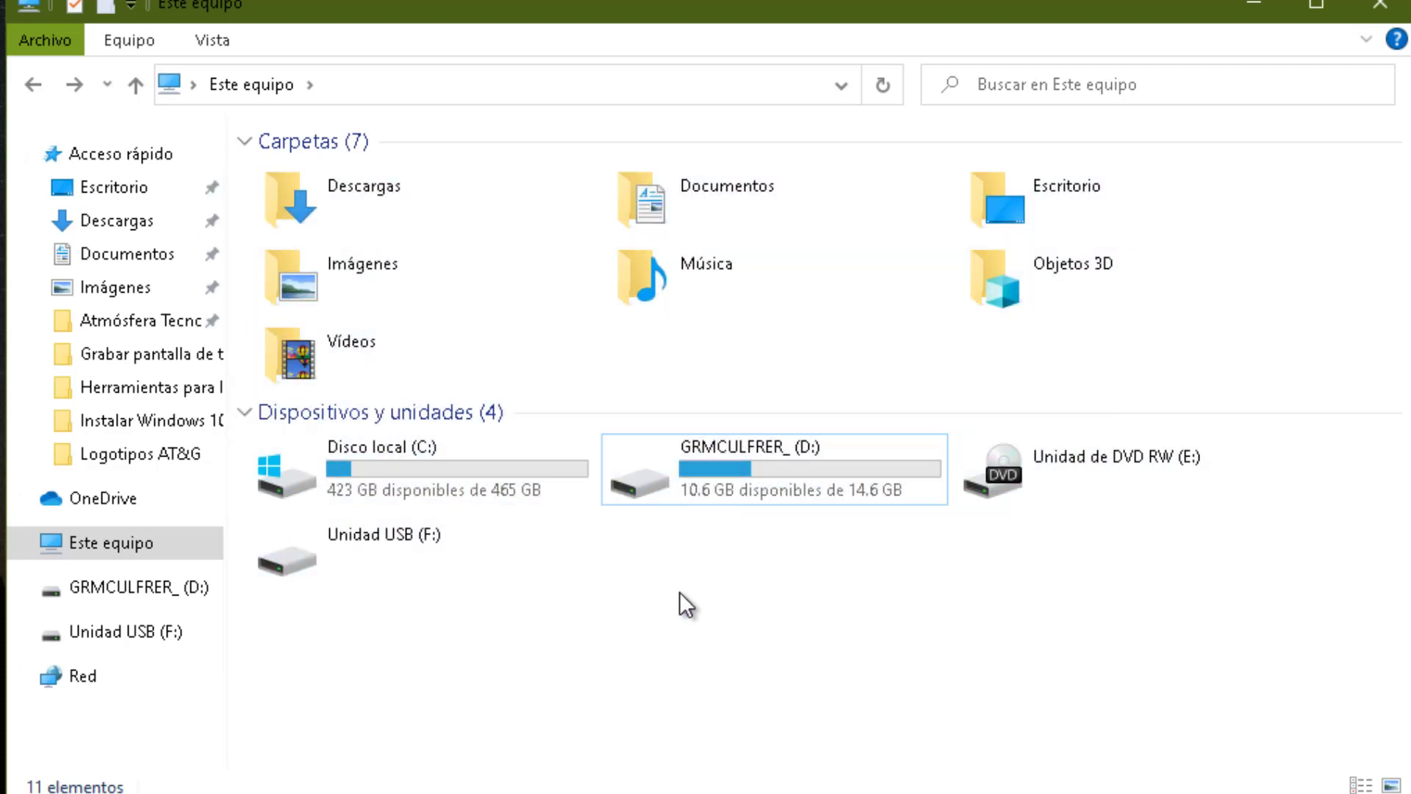
click(779, 484)
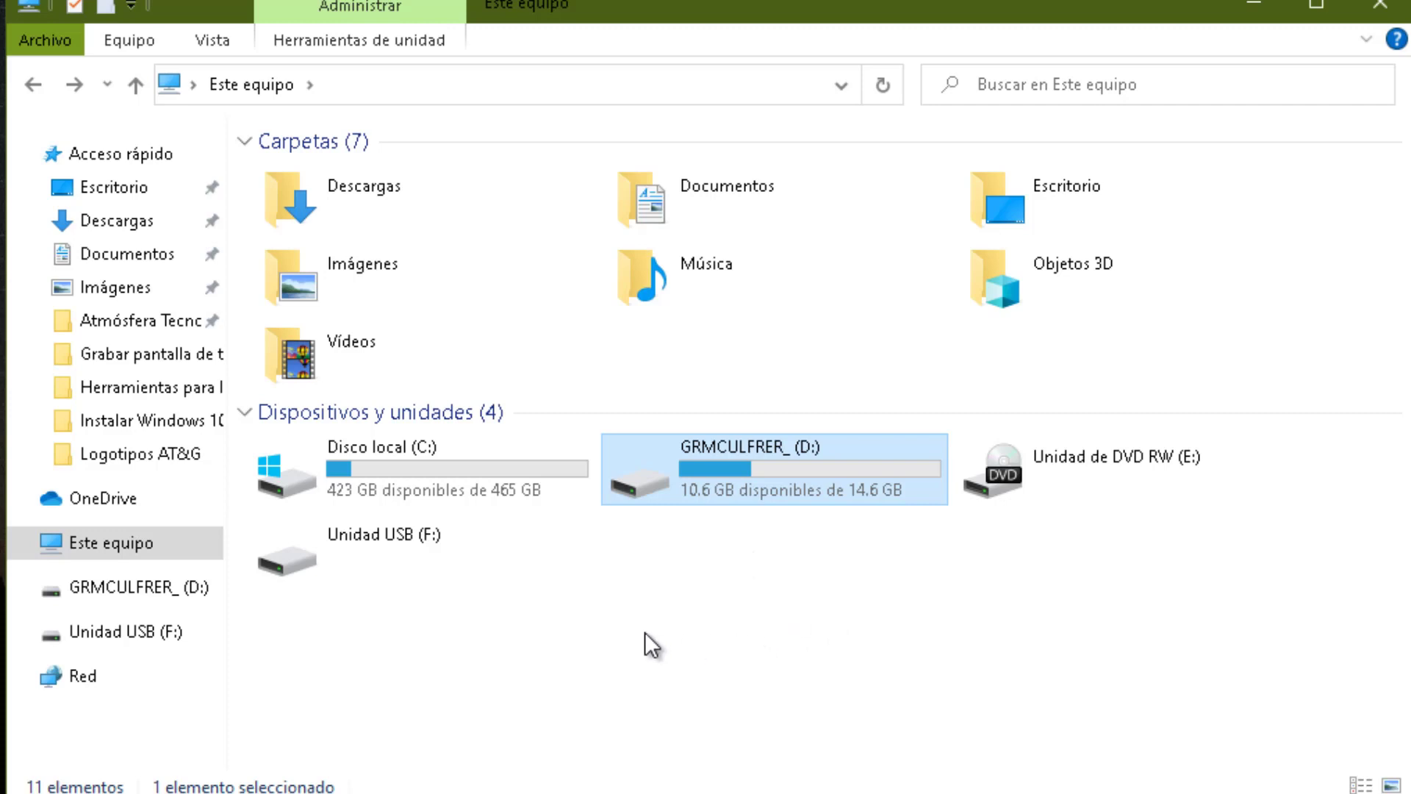
click(751, 611)
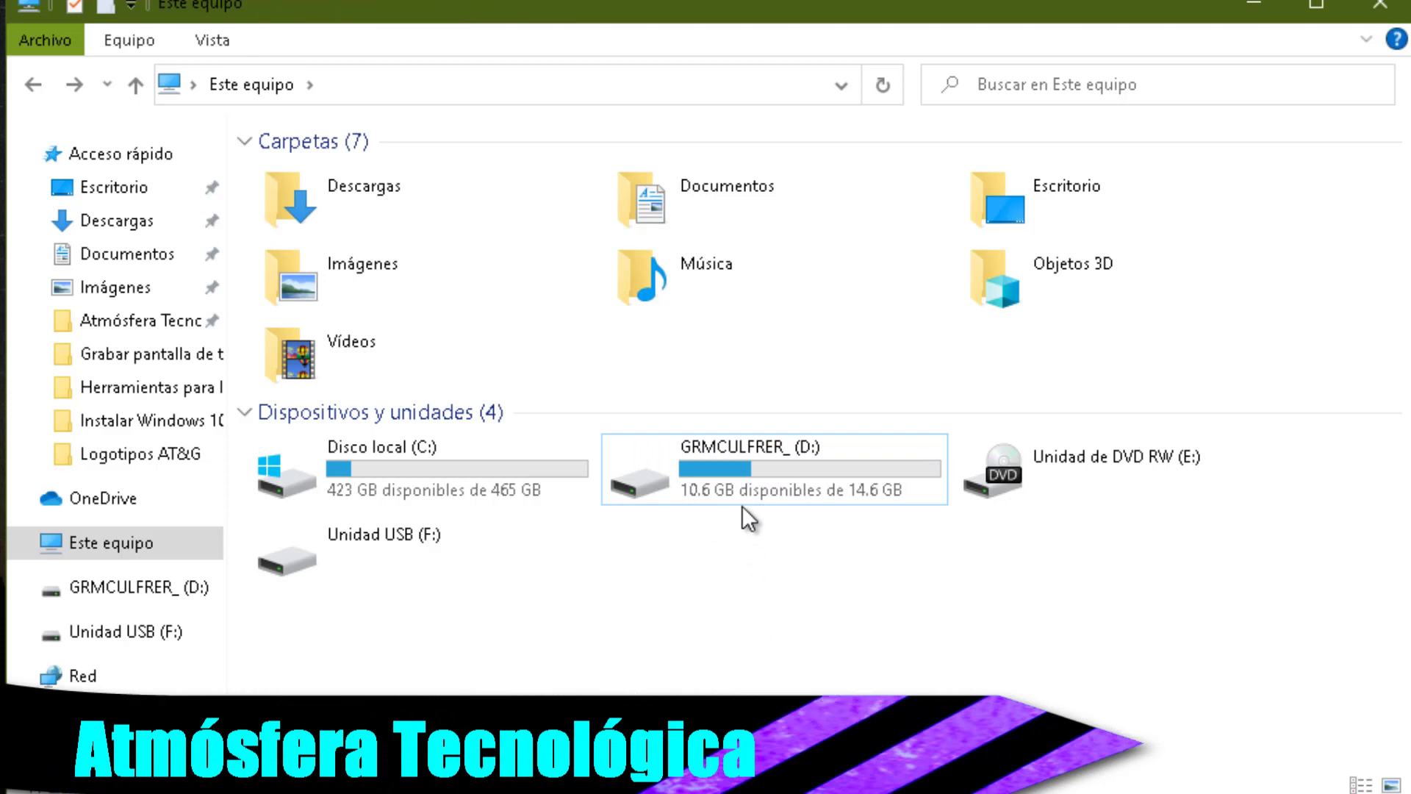
click(744, 475)
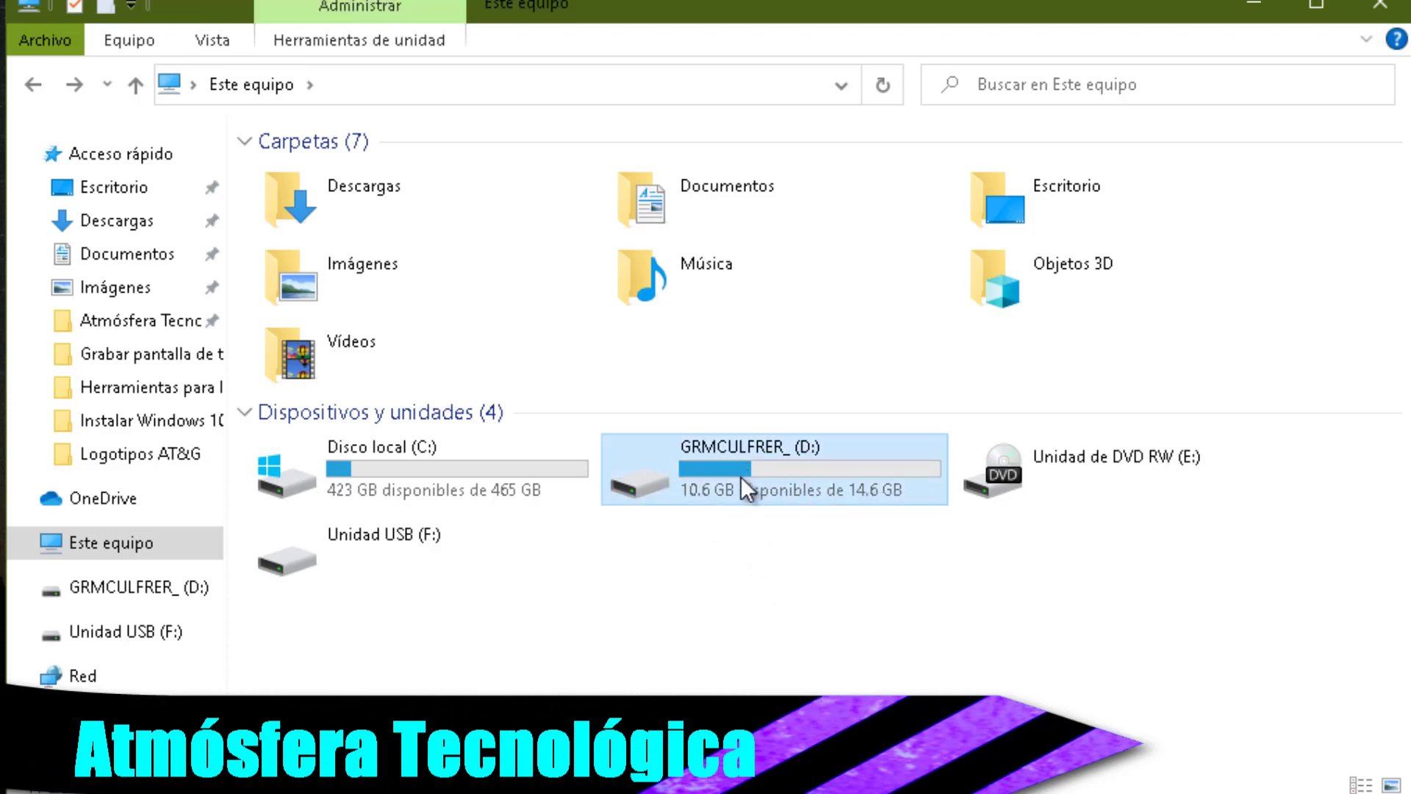
click(757, 608)
drag(1087, 677, 95, 73)
click(801, 567)
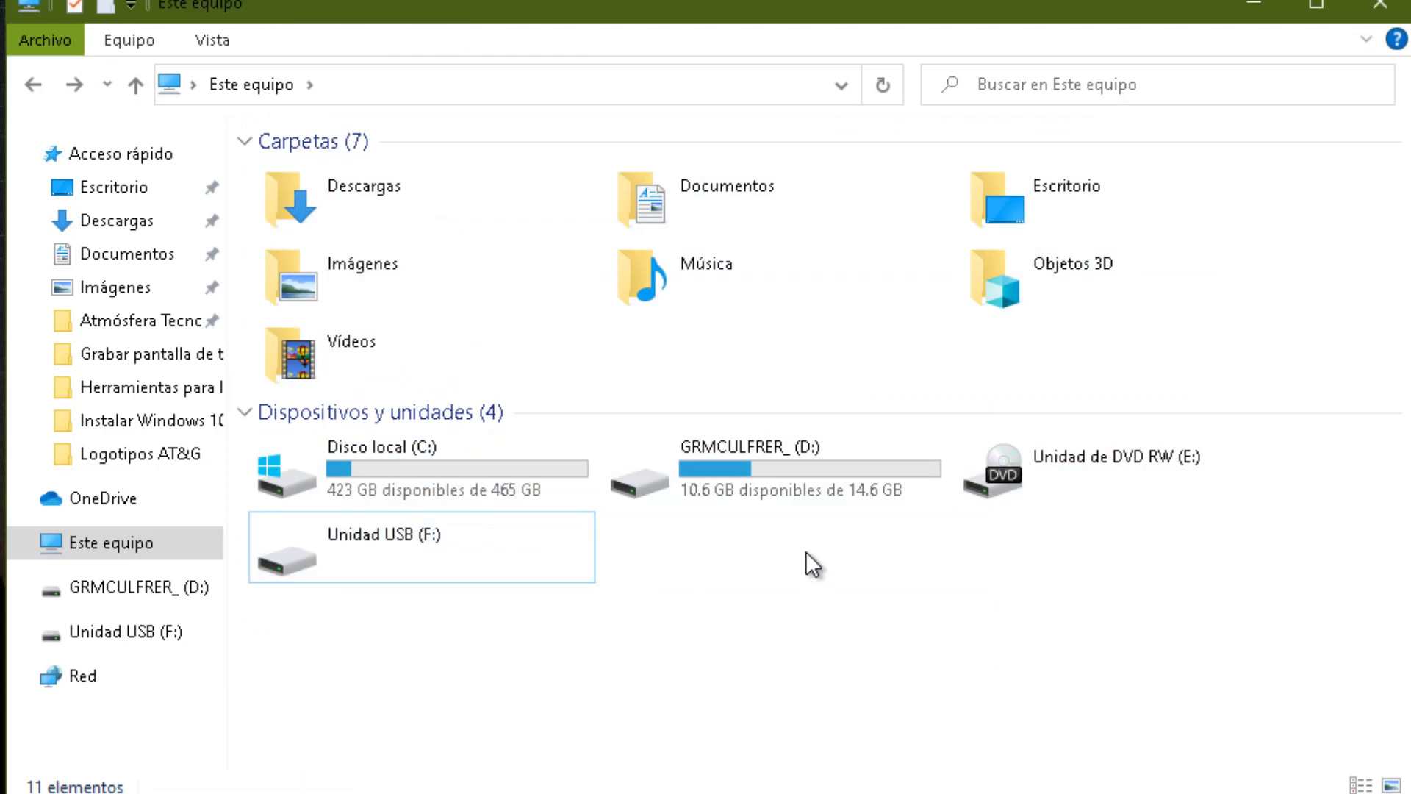
drag(1125, 624, 238, 121)
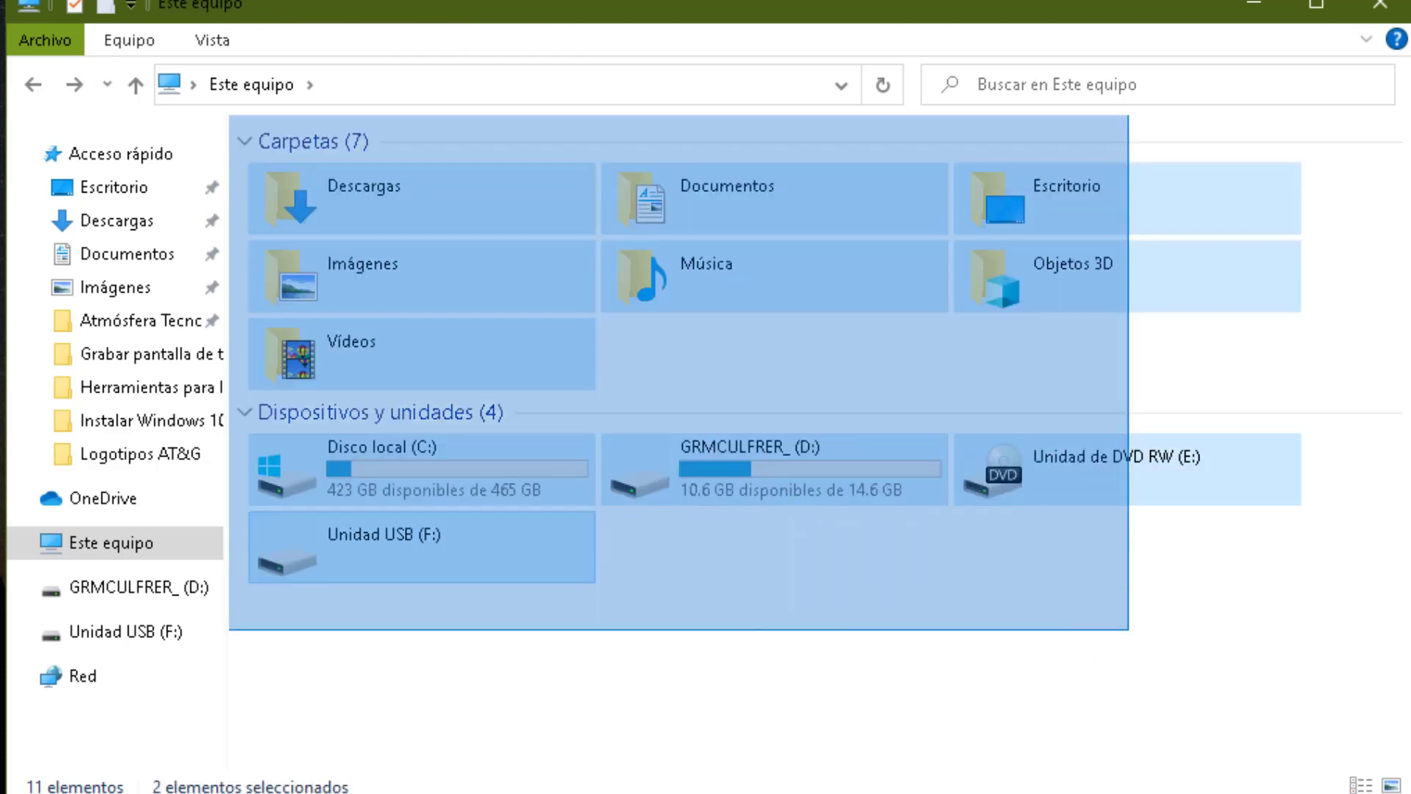
click(761, 595)
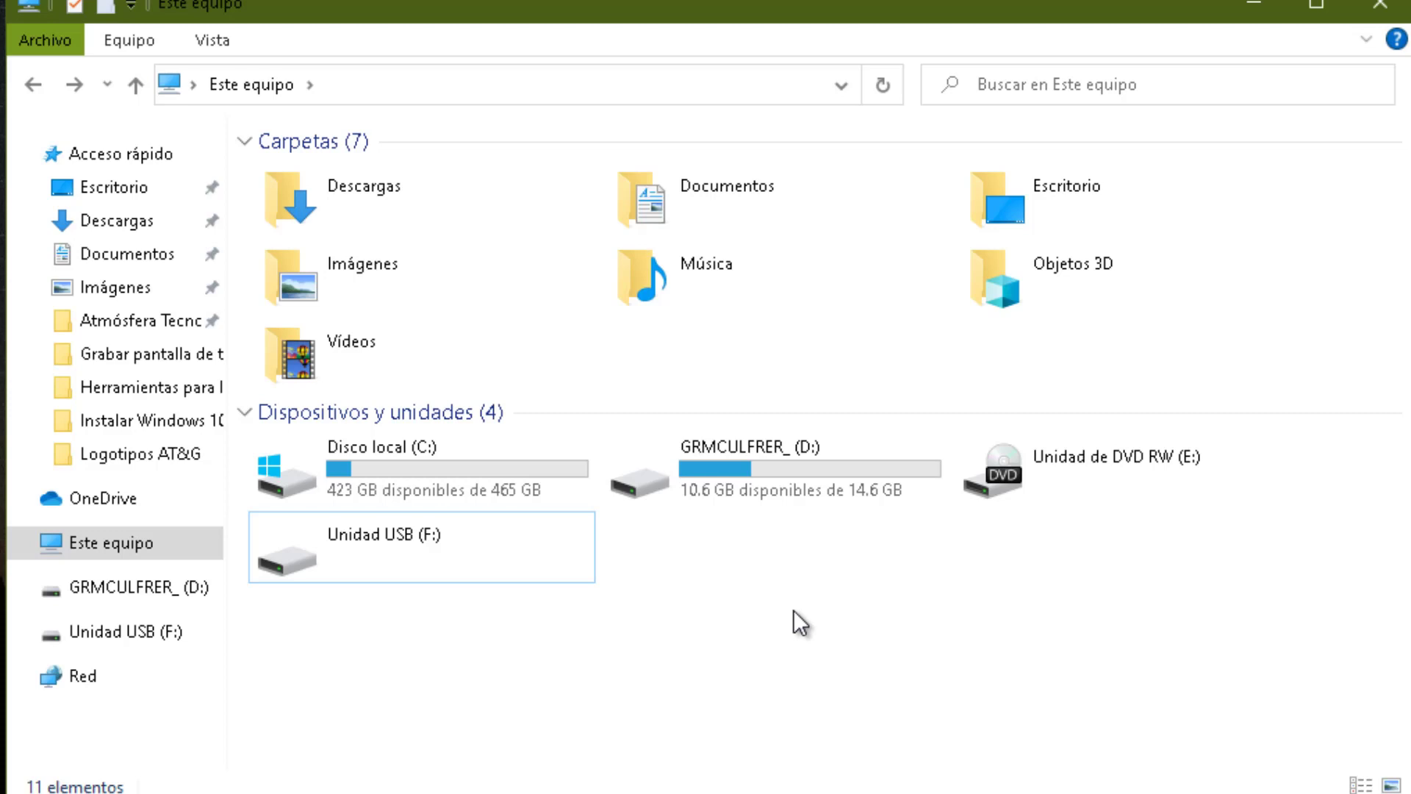
drag(1304, 680, 466, 95)
click(737, 585)
click(738, 497)
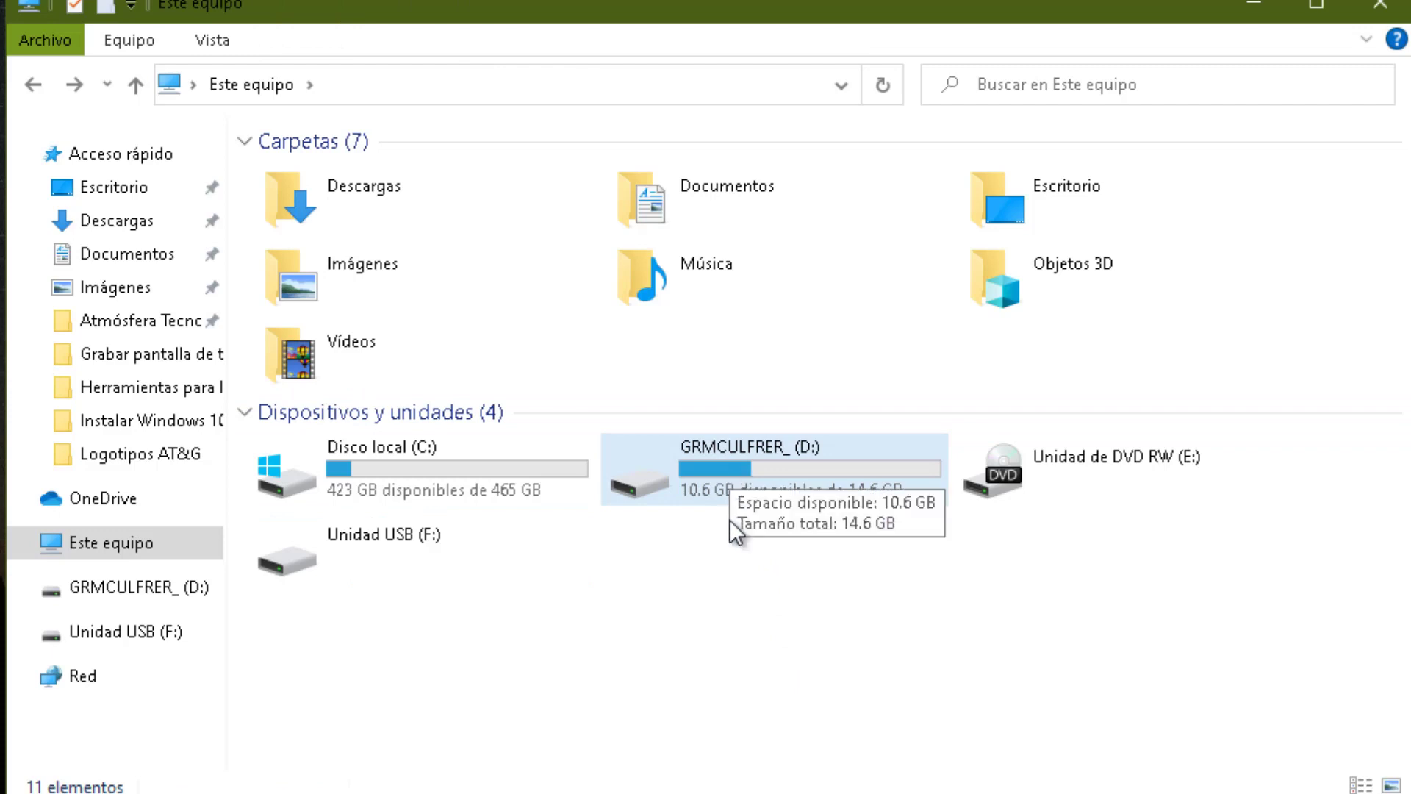
Open the properties of the GRMCULFRER_ (D:) drive again and display its ReadyBoost settings.
mouse_move(690, 463)
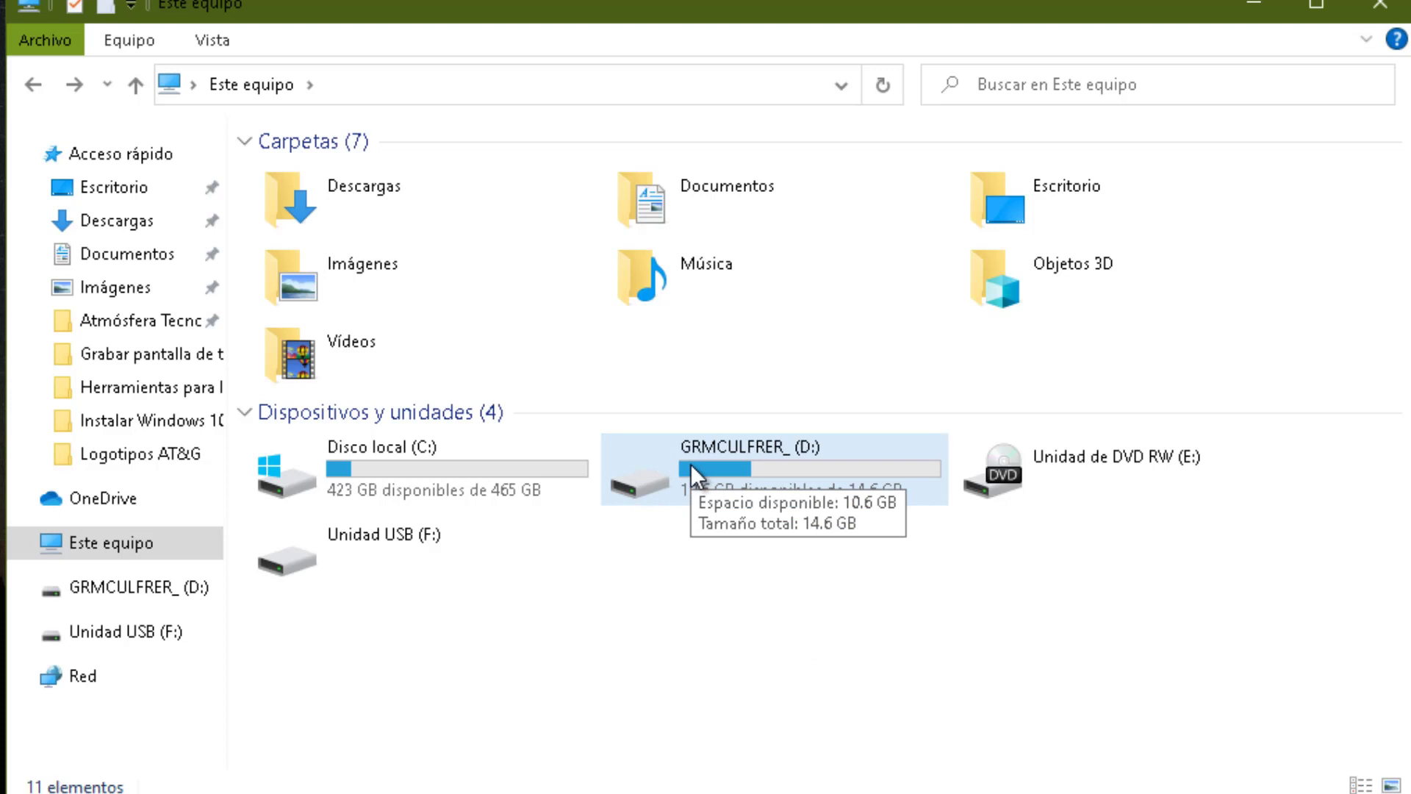
click(690, 463)
right_click(691, 463)
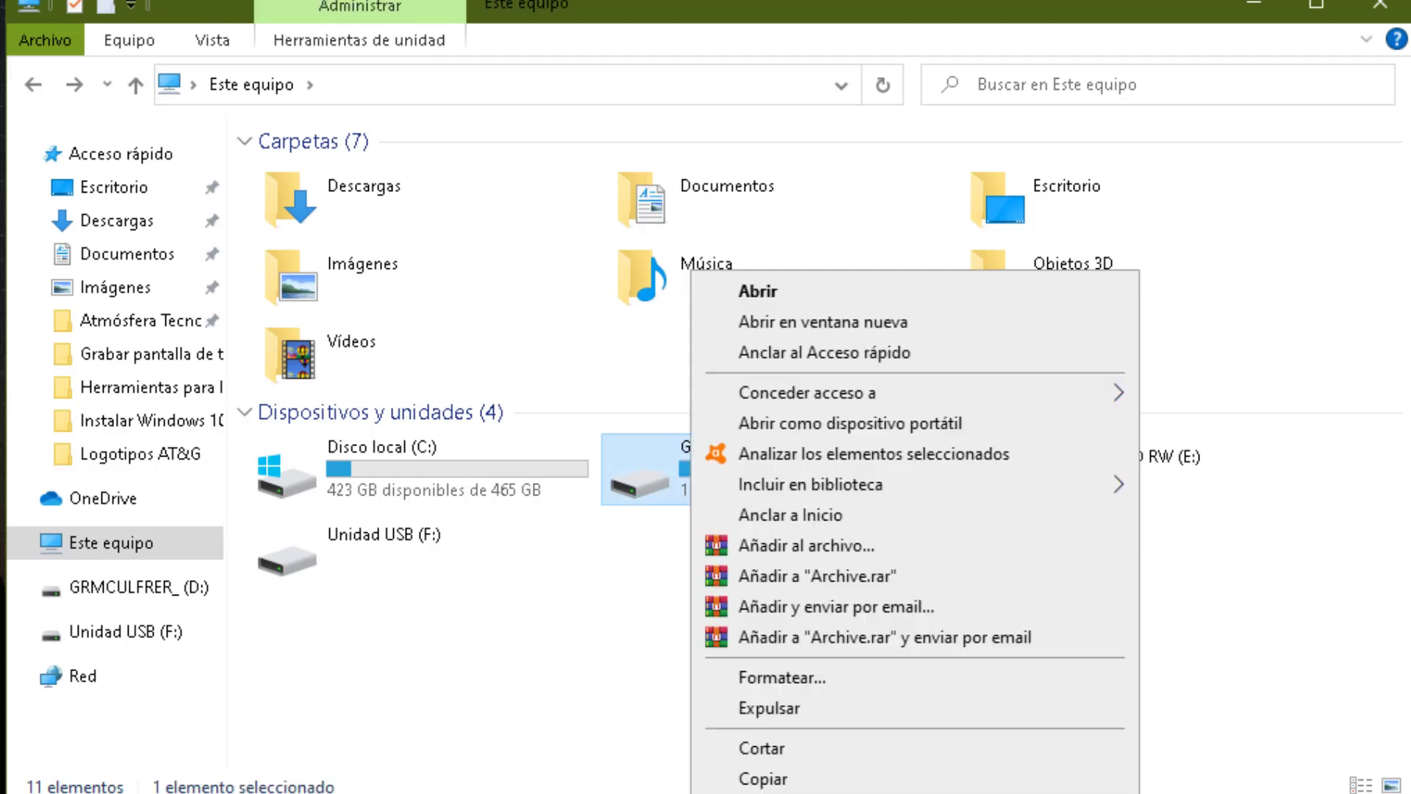
key(r)
drag(932, 231, 568, 19)
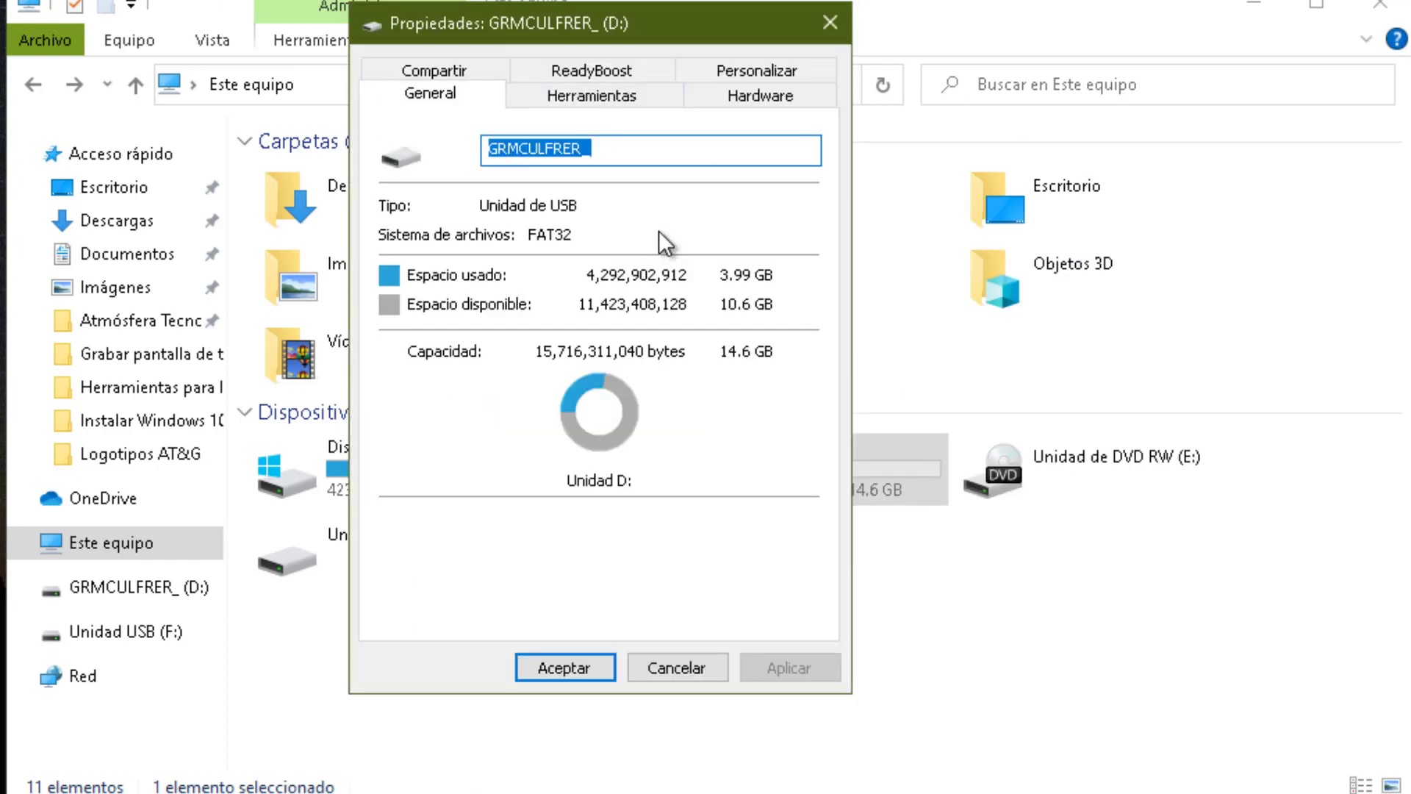
click(589, 65)
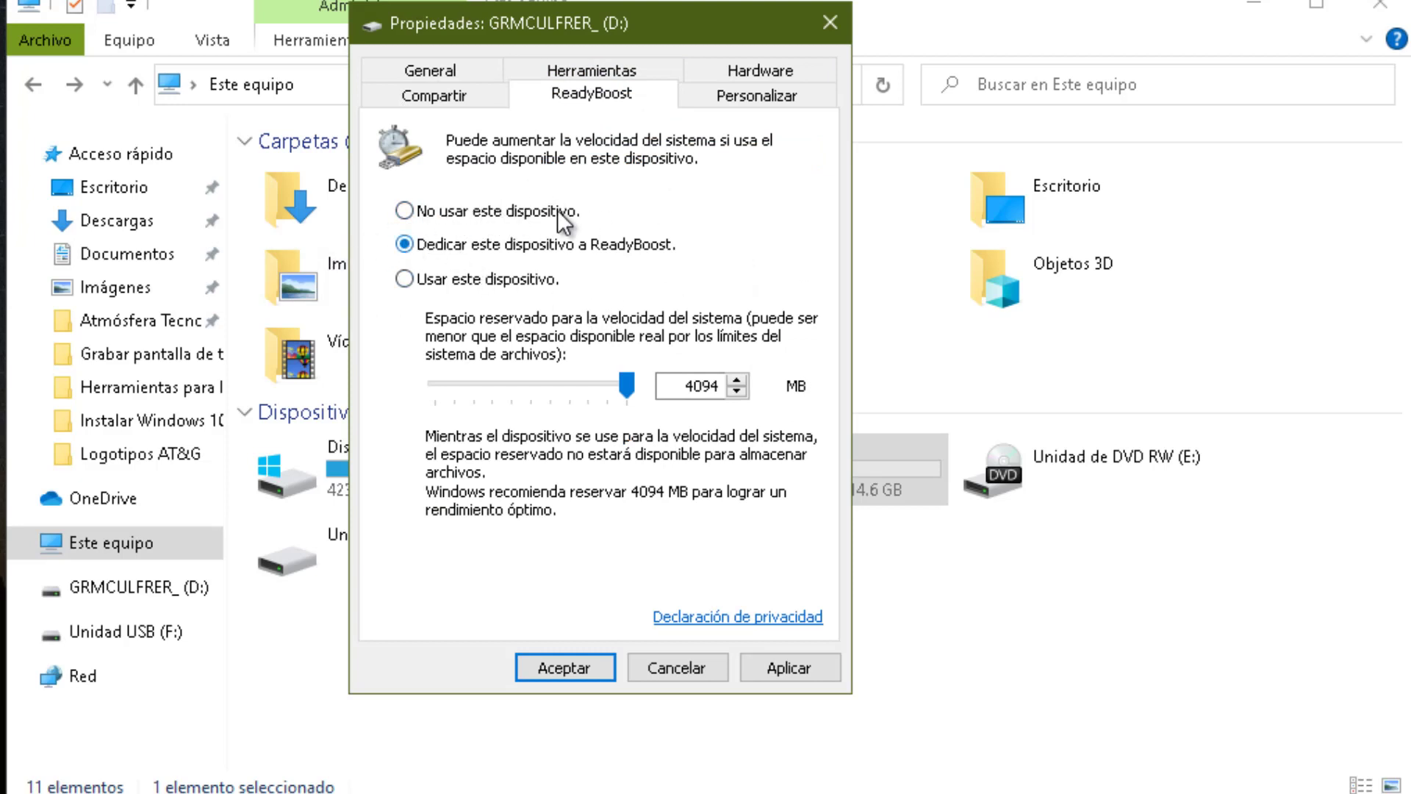
Set ReadyBoost on the D: drive to "No usar este dispositivo", apply the change, and close the properties.
click(474, 209)
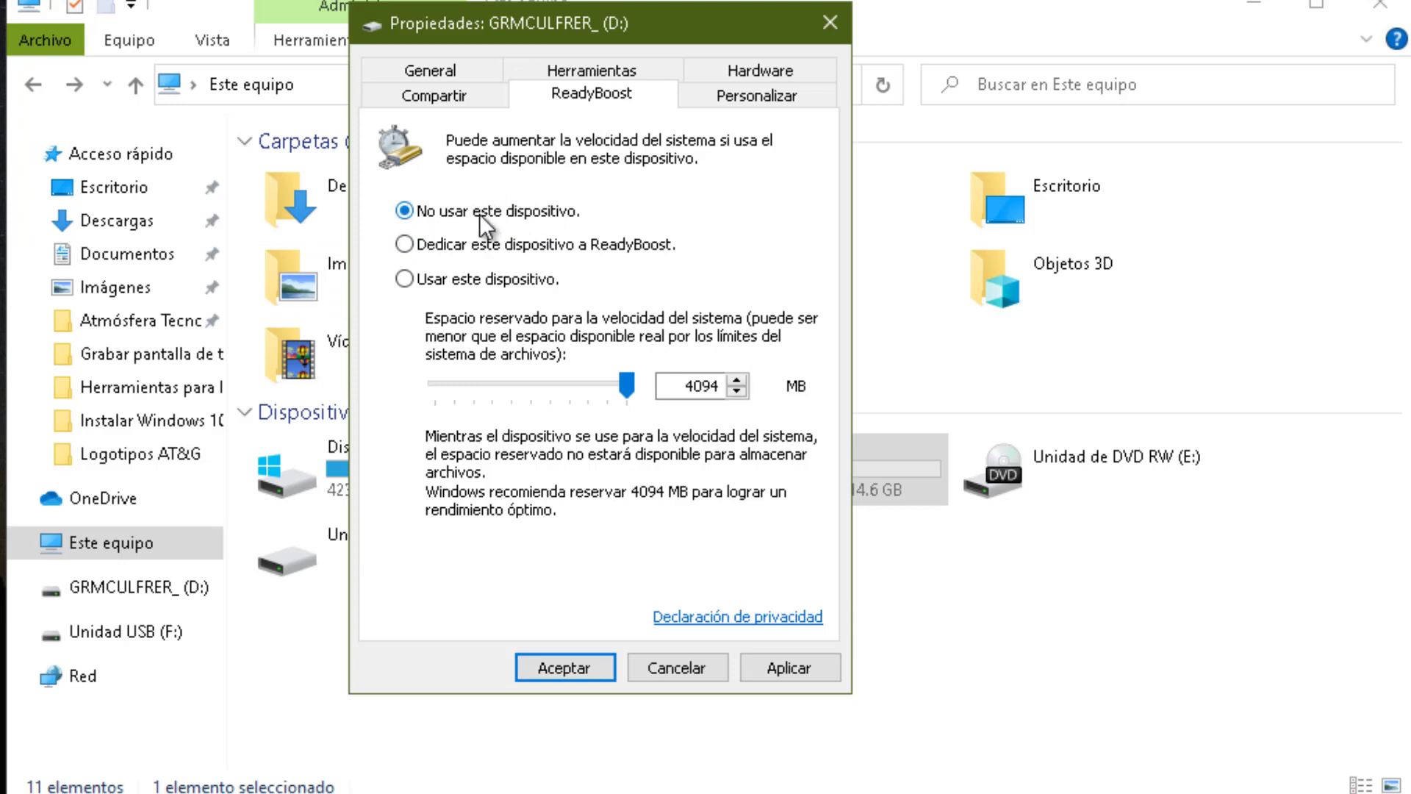
click(797, 669)
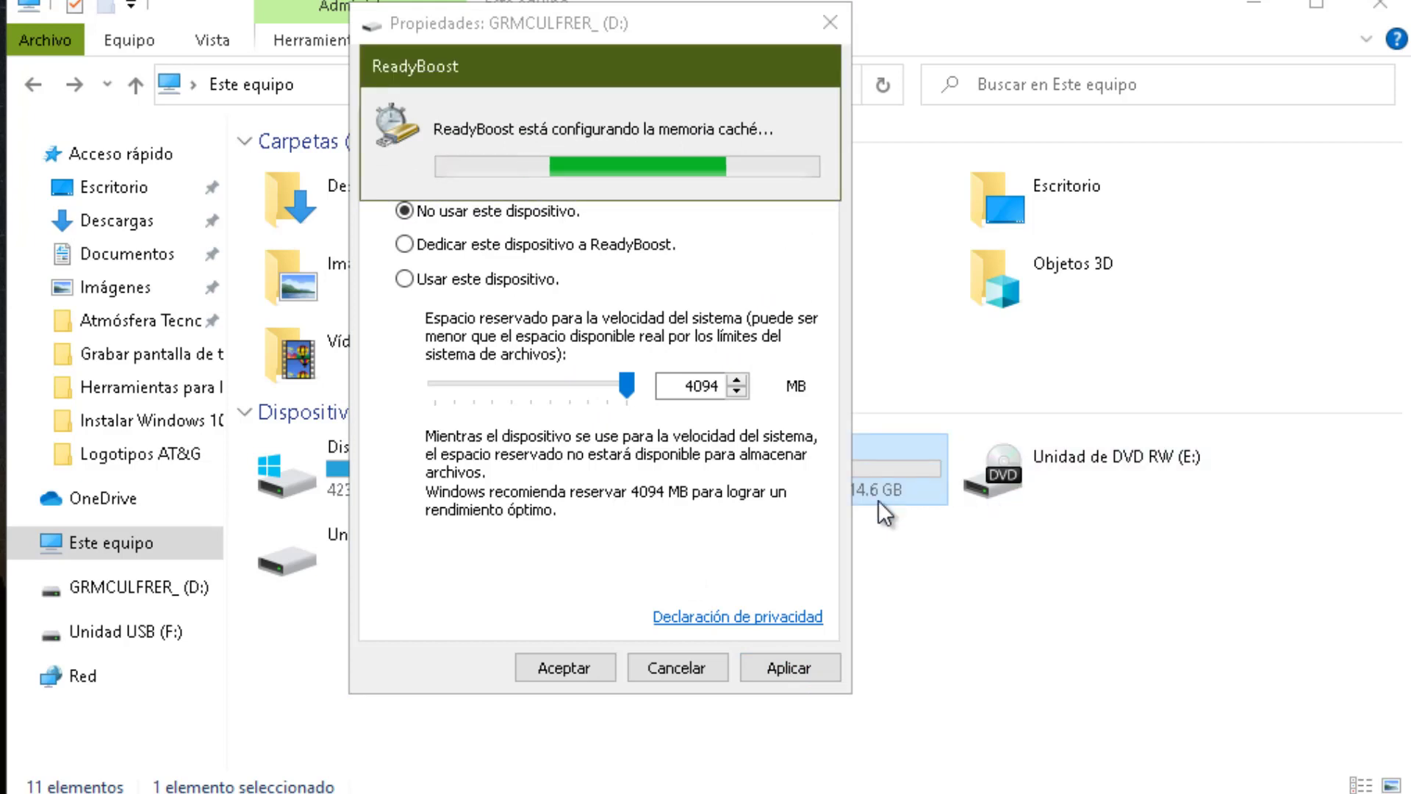
key(Escape)
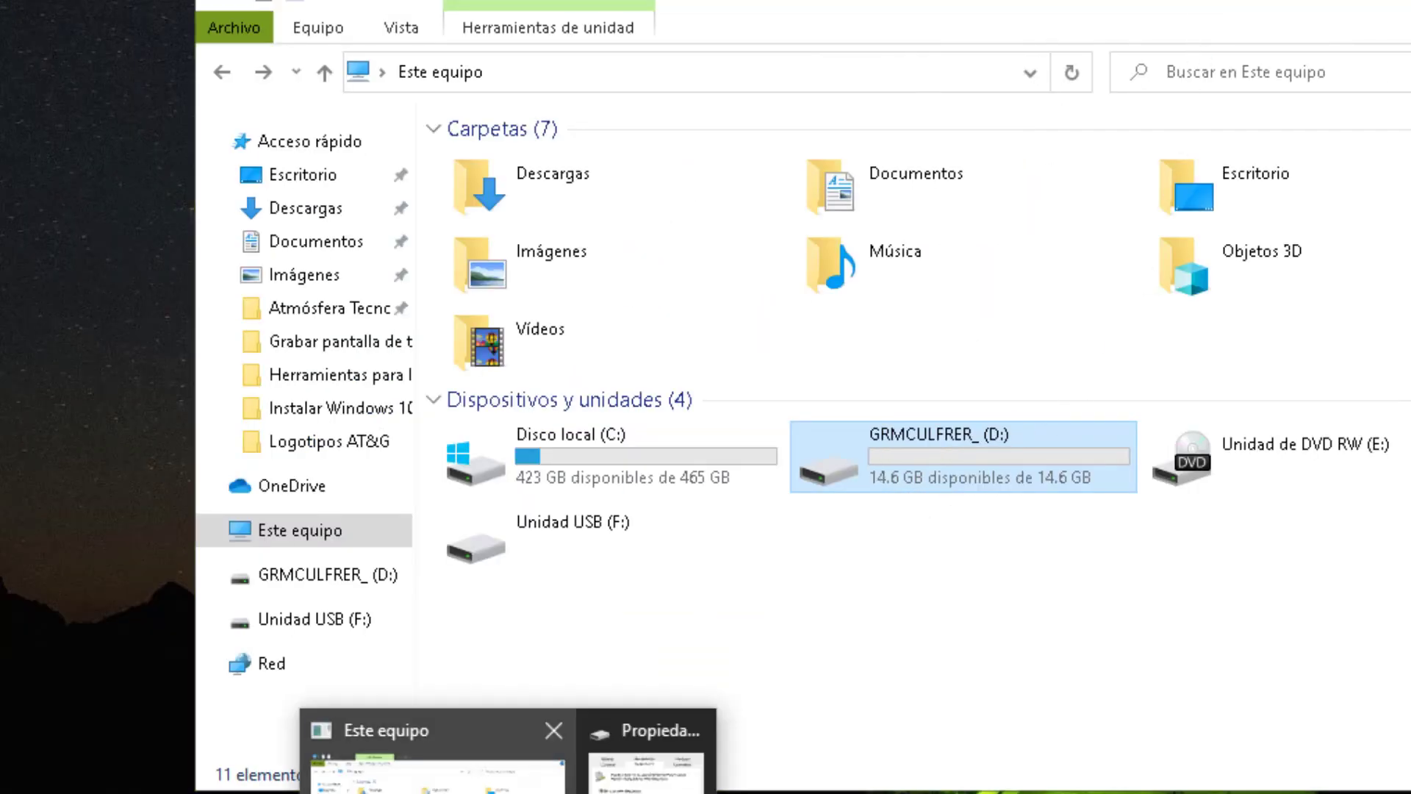
click(647, 750)
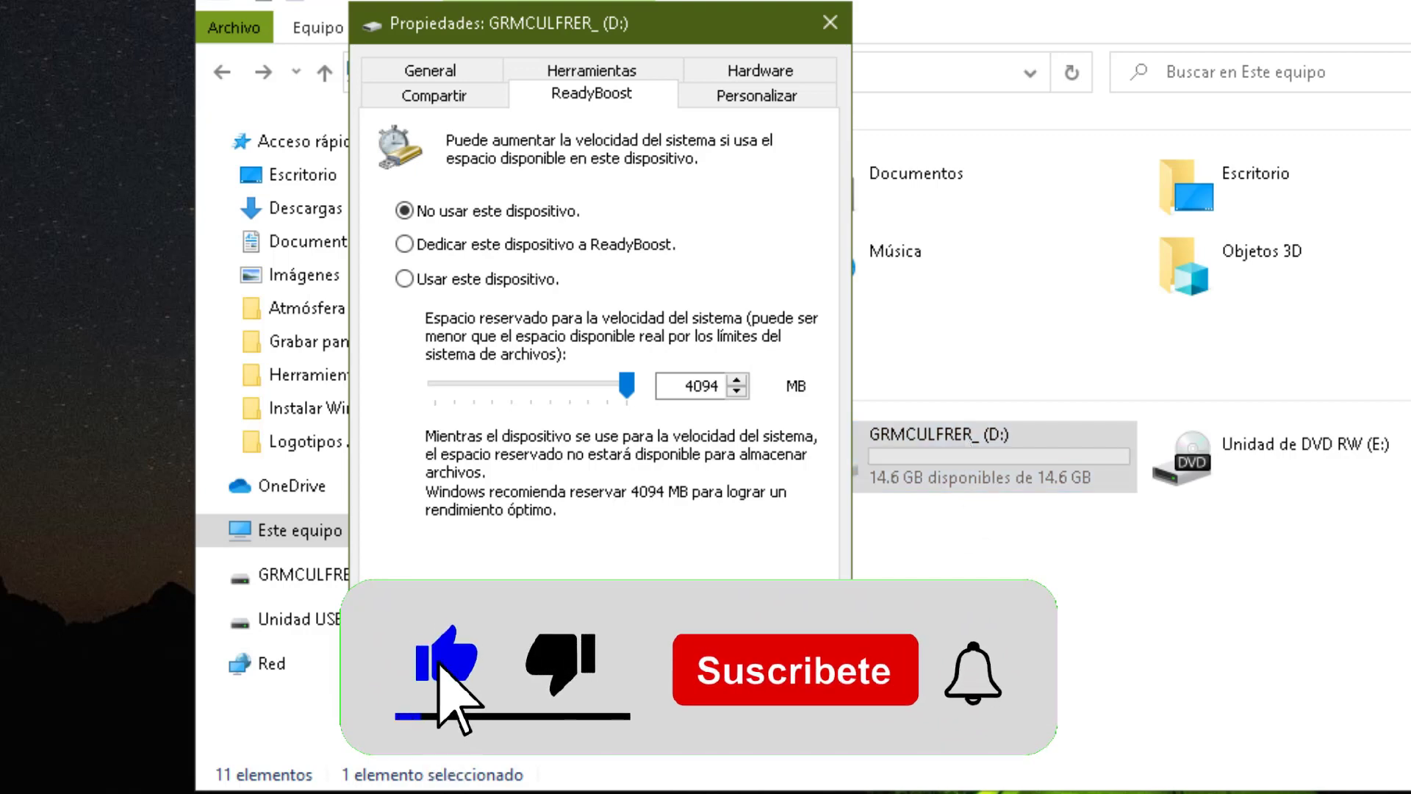
key(Escape)
Check the contents of the GRMCULFRER_ (D:) drive, return to Este equipo, and close the File Explorer window.
double_click(919, 453)
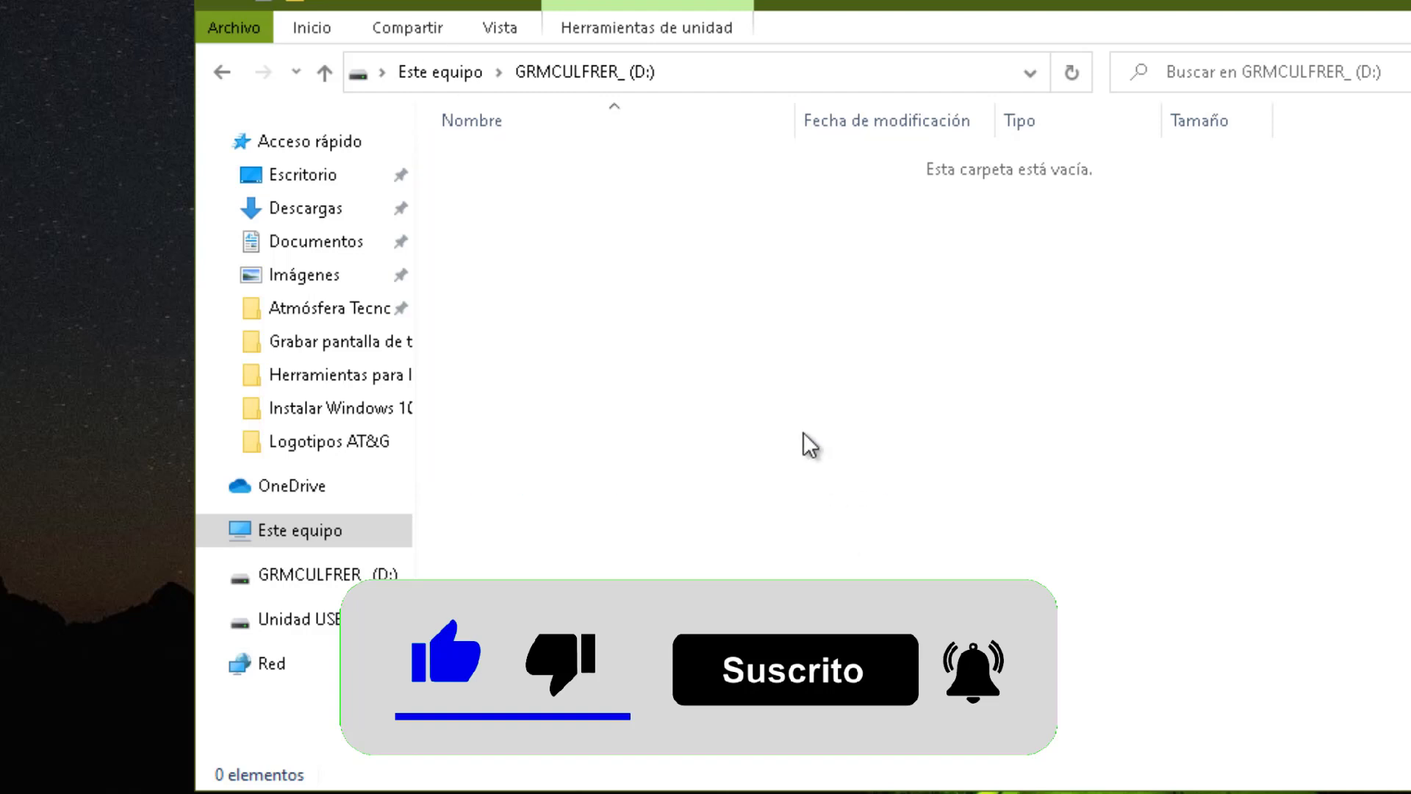
click(222, 71)
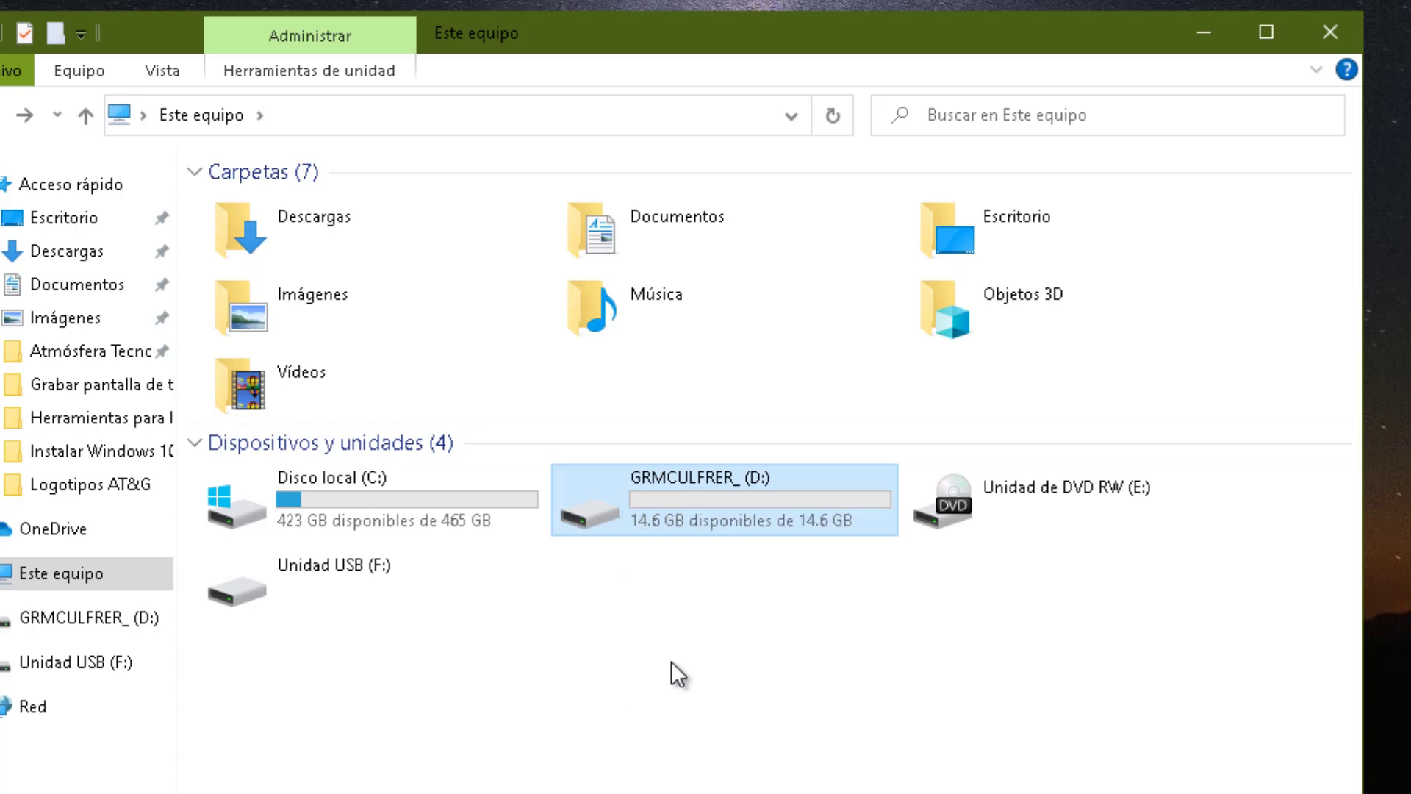
click(752, 376)
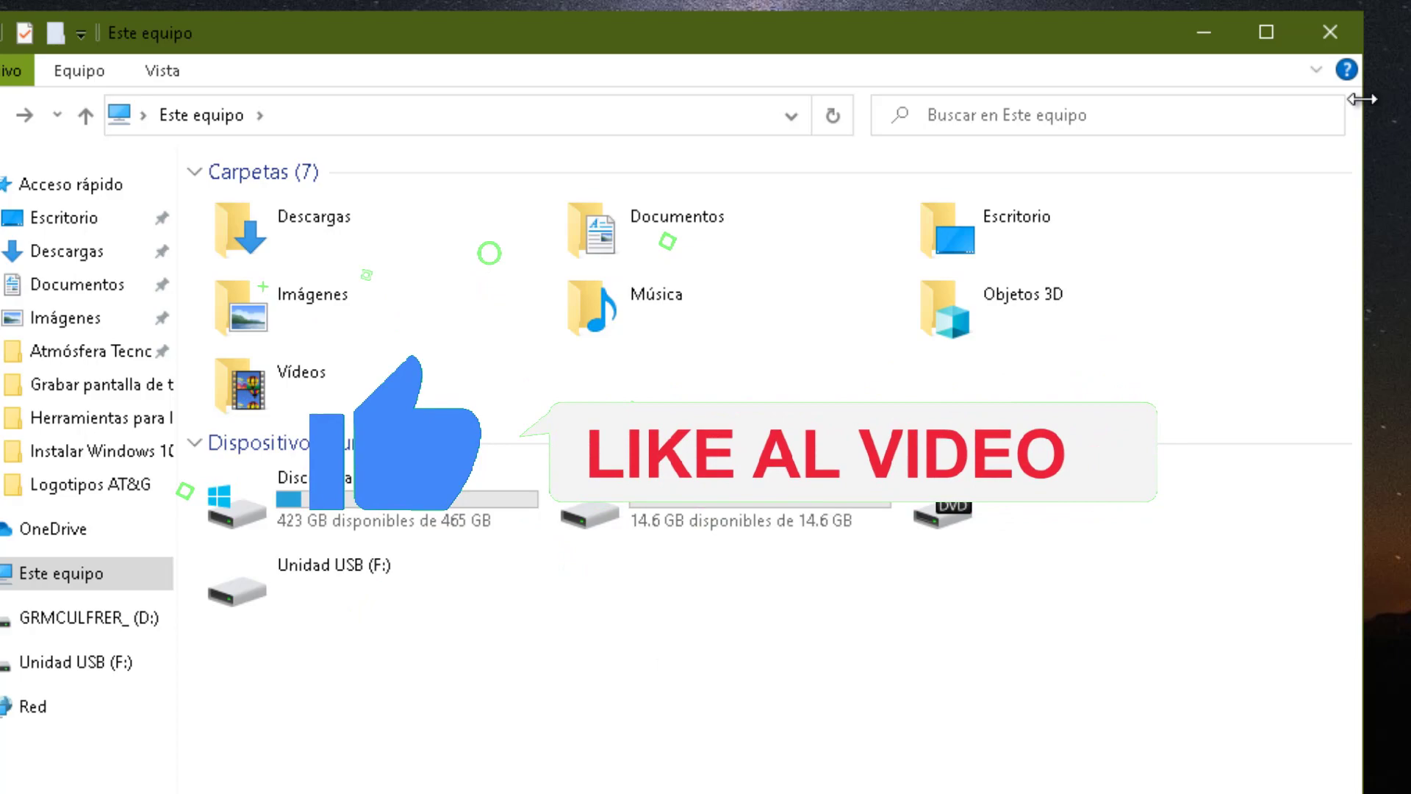
click(1329, 31)
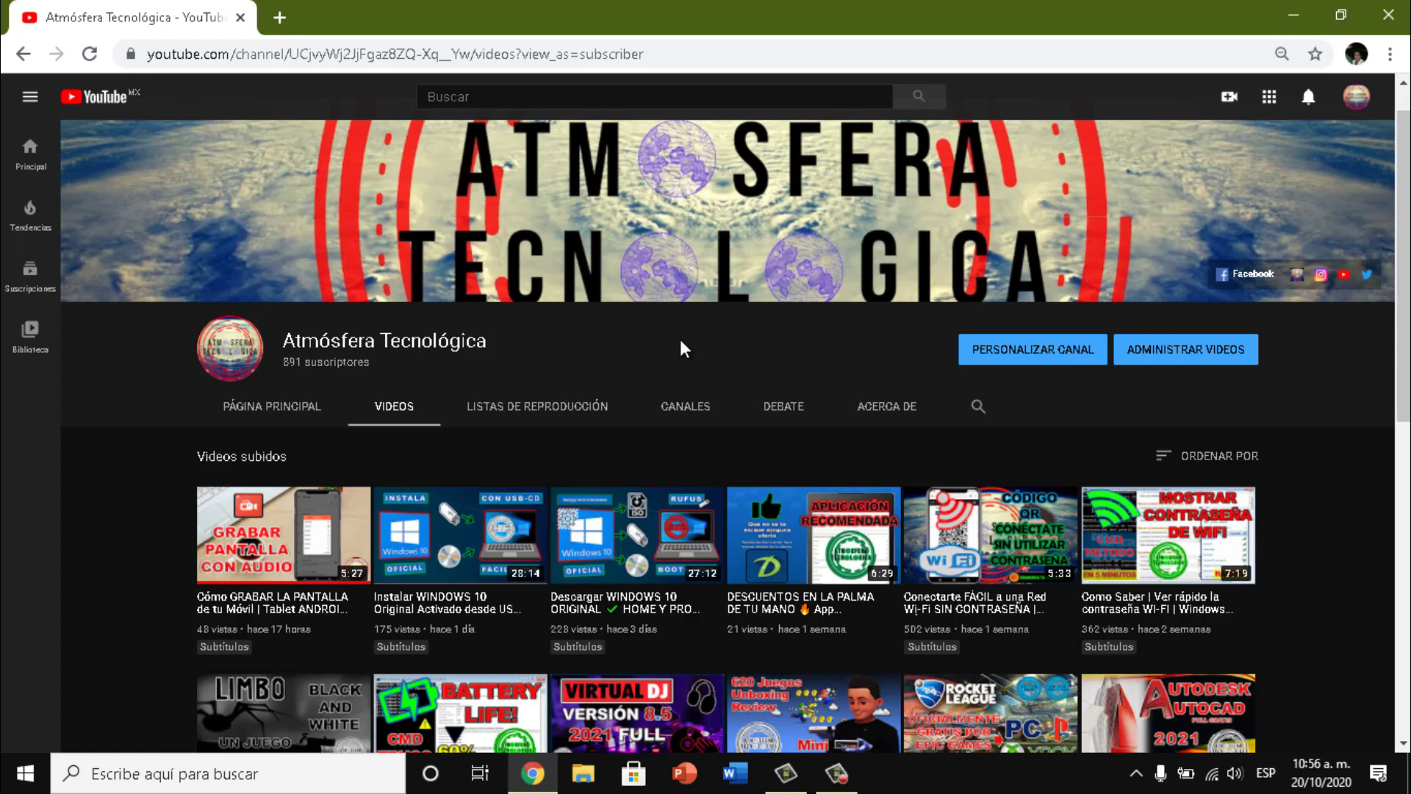
click(1293, 16)
click(533, 772)
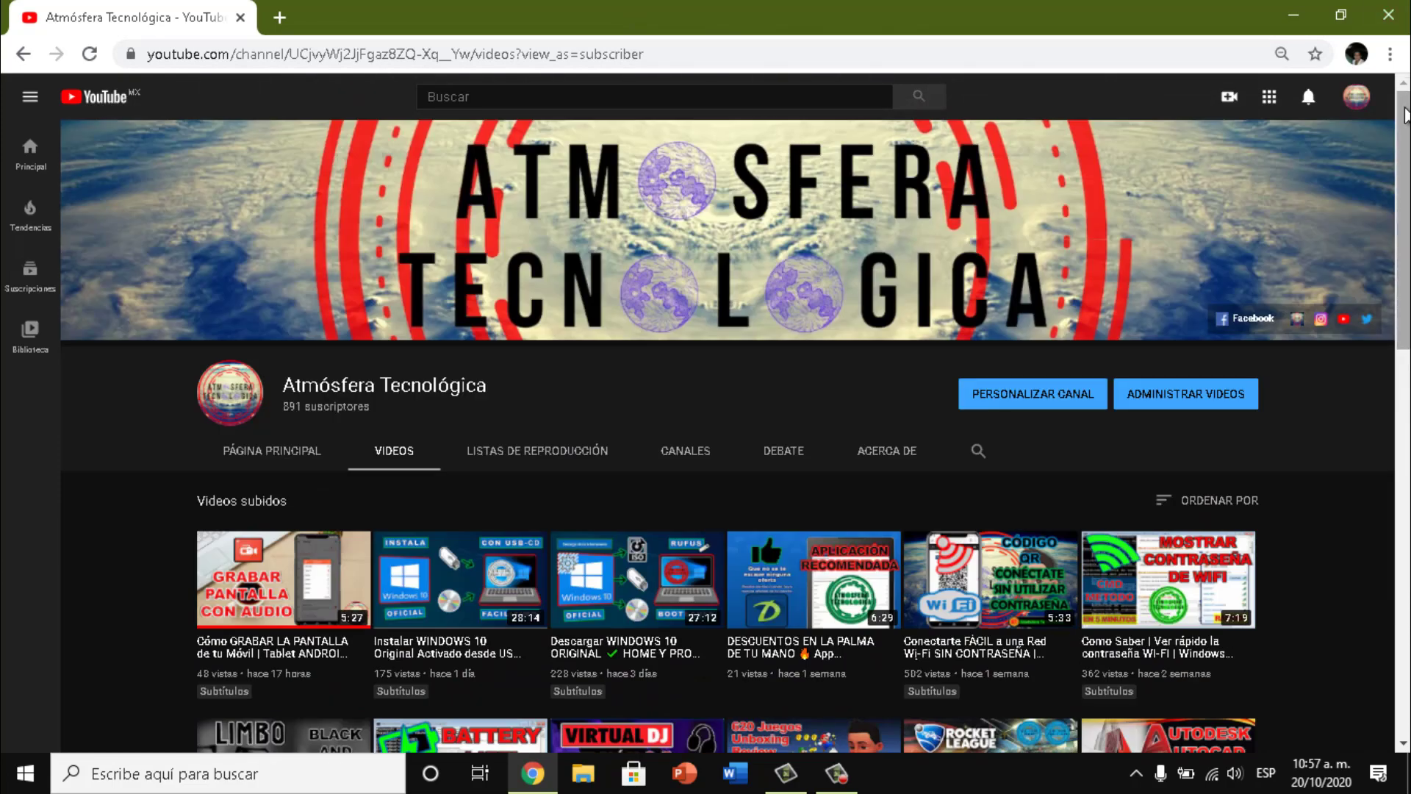
Look through the Atmósfera Tecnológica channel's uploaded videos, its channels list and home page on YouTube, and minimize the browser window.
scroll(1403, 147, down, 3)
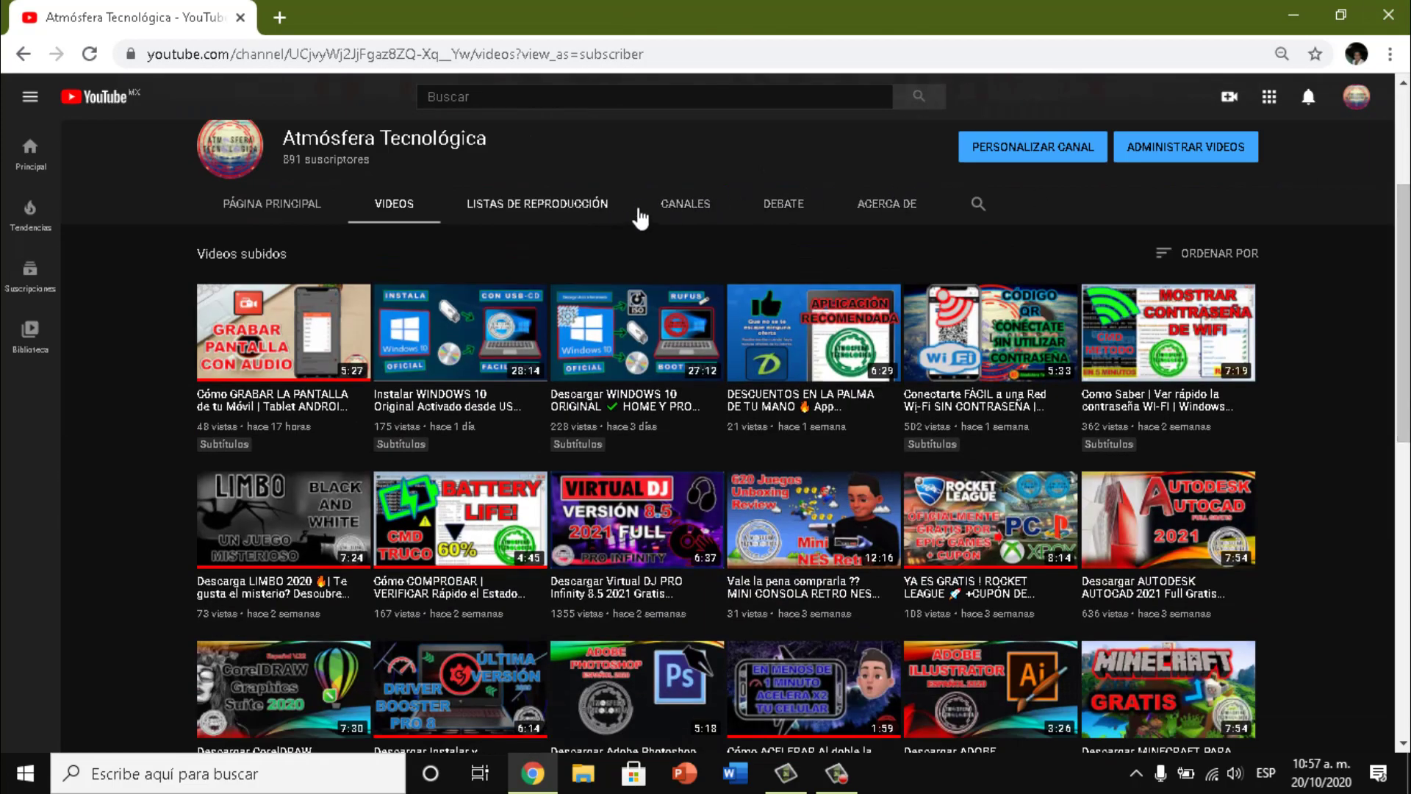
click(683, 205)
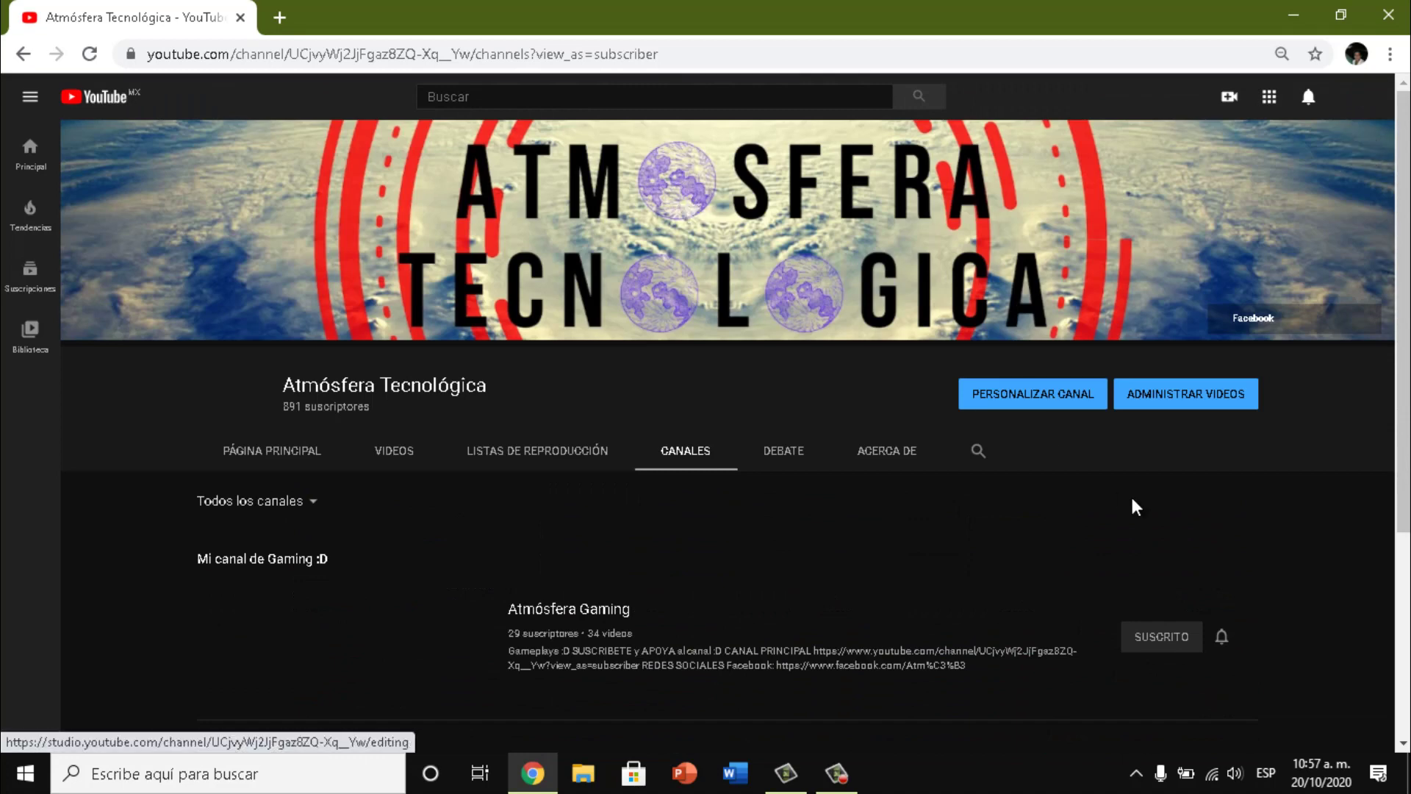
scroll(637, 504, down, 2)
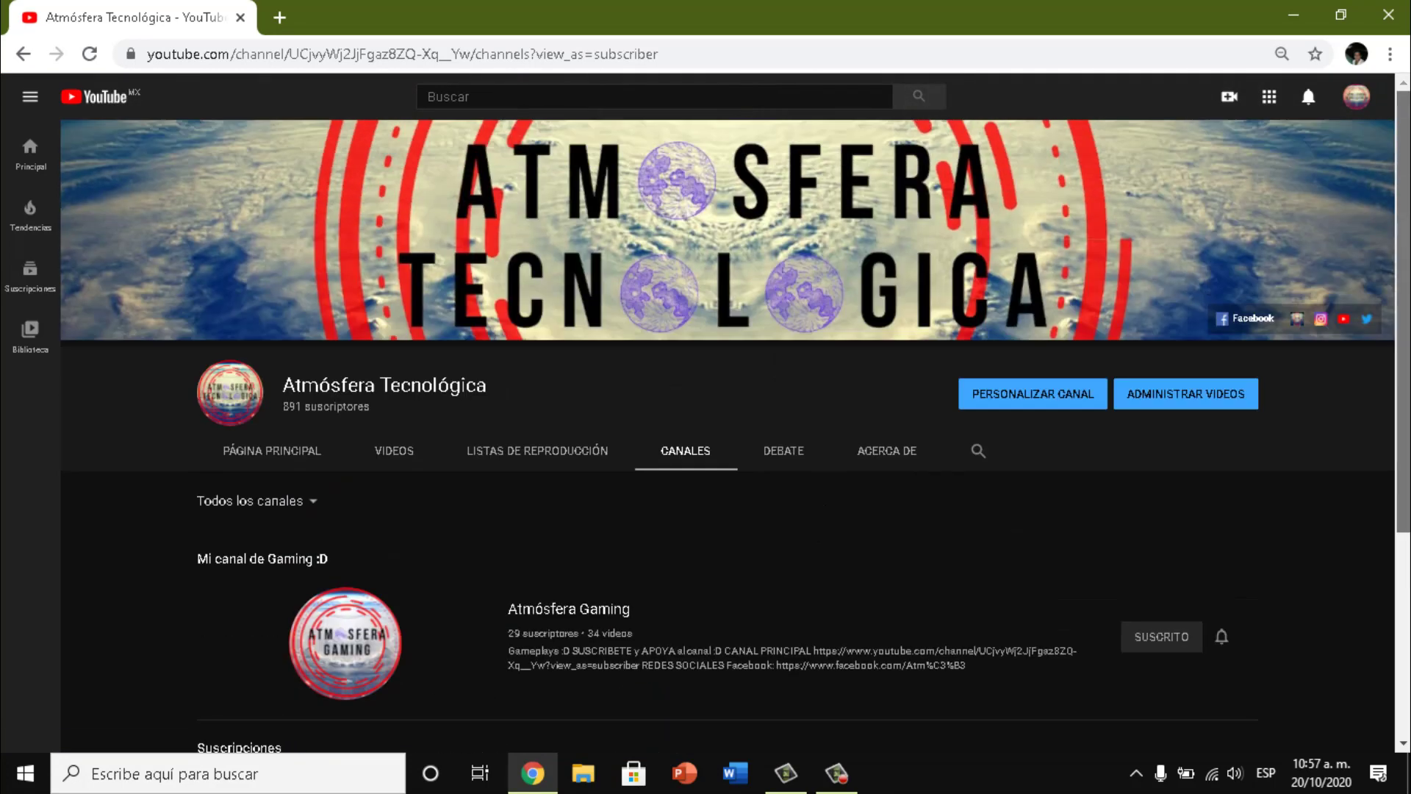
scroll(1356, 415, up, 2)
click(235, 452)
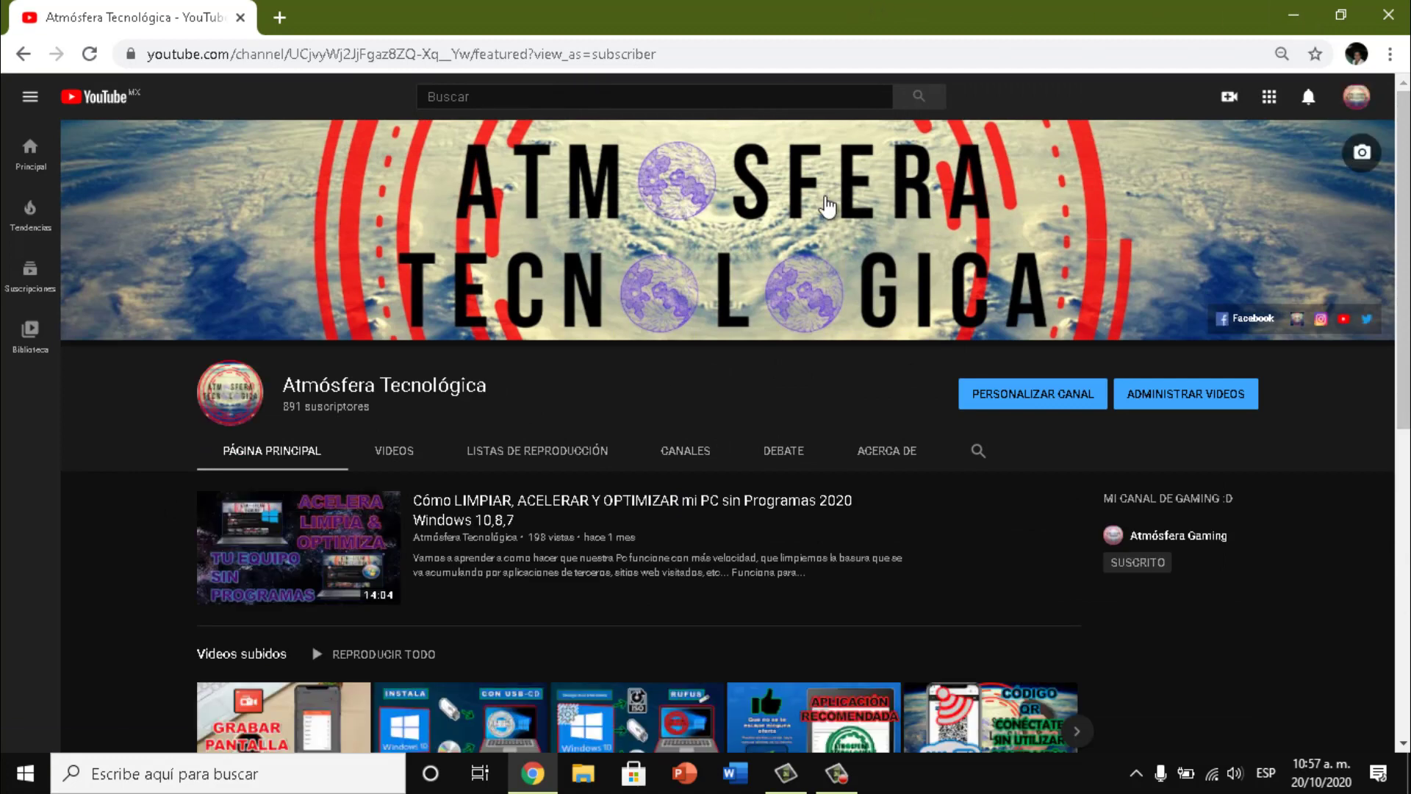
click(1288, 15)
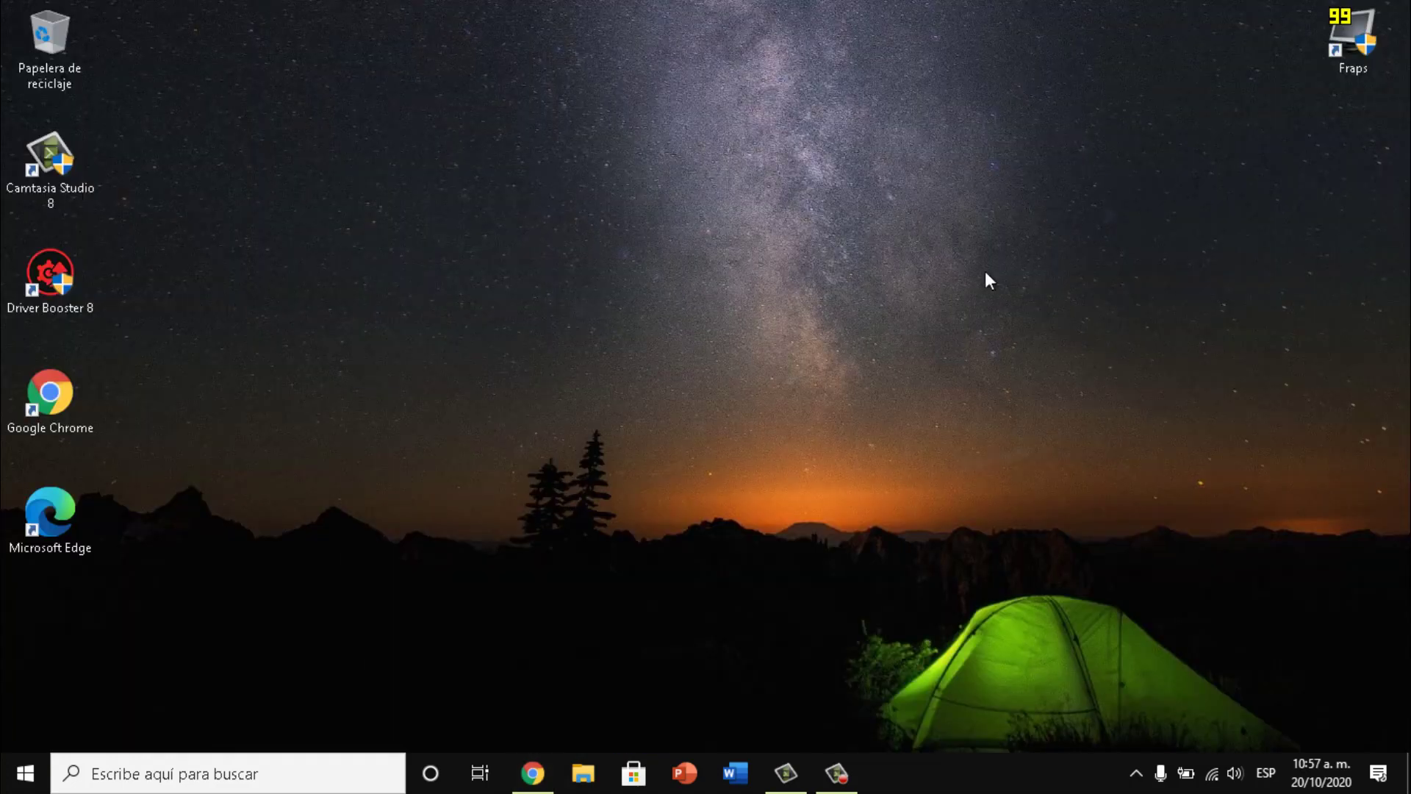
right_click(710, 422)
key(Escape)
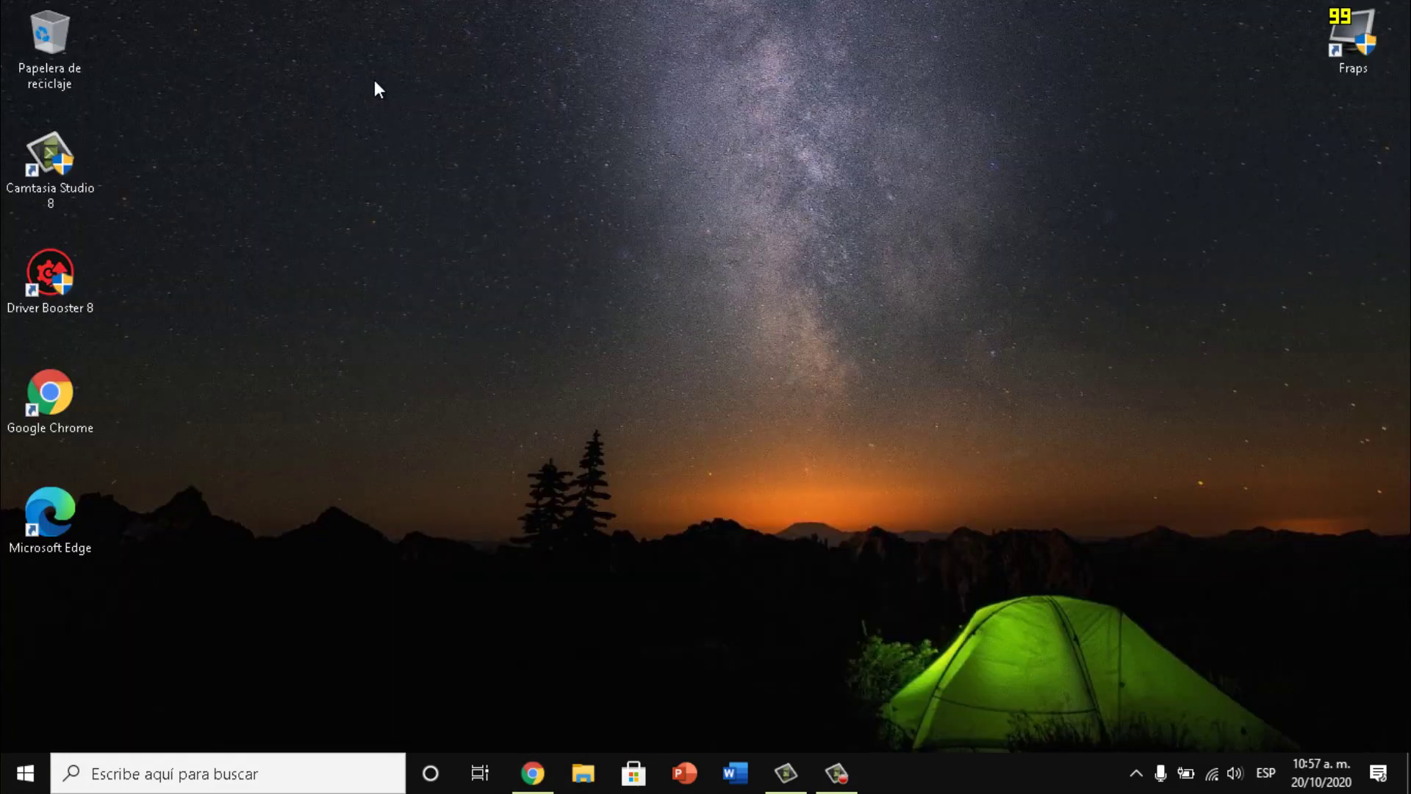